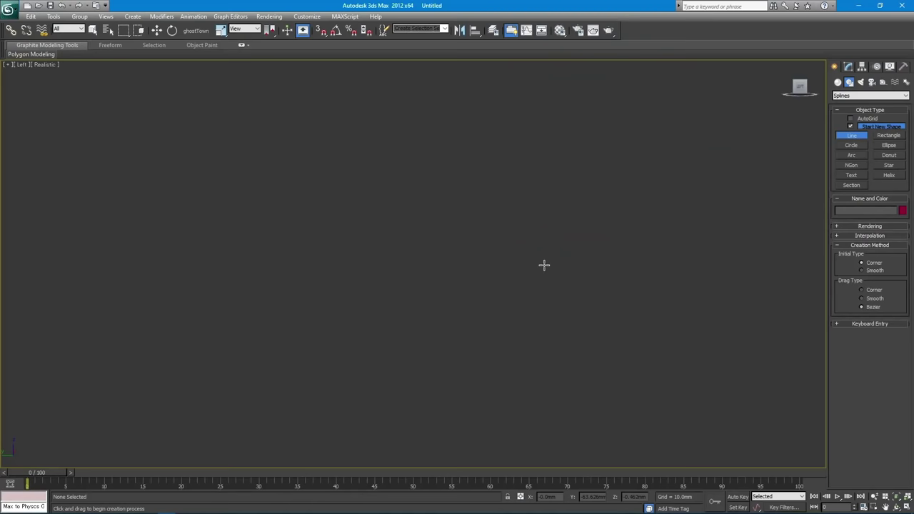
Step: Draw a six-point arch line in the Left view and centre it in the viewport
click(541, 269)
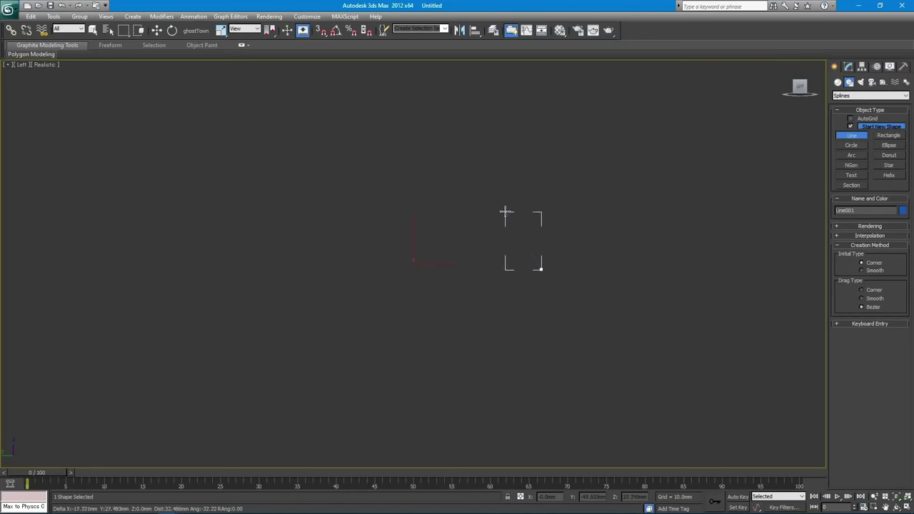
click(448, 197)
click(331, 173)
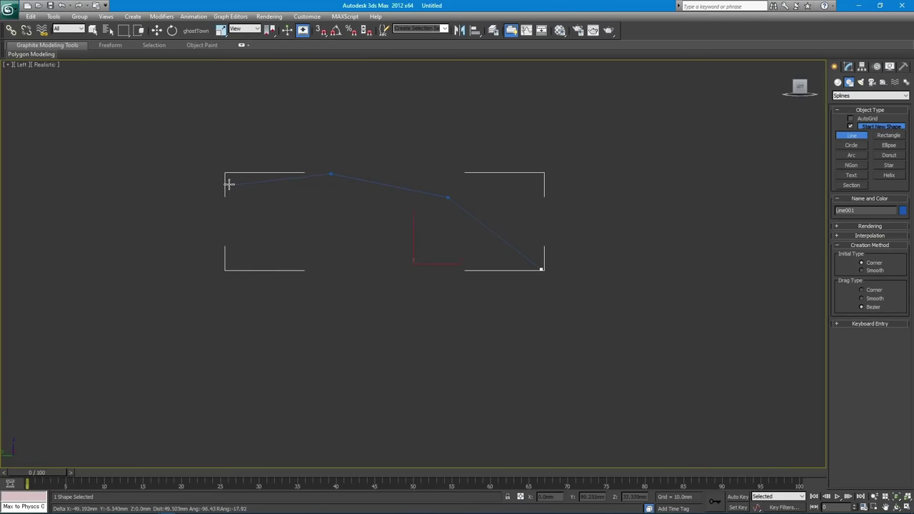
click(225, 178)
click(119, 206)
click(9, 254)
right_click(9, 253)
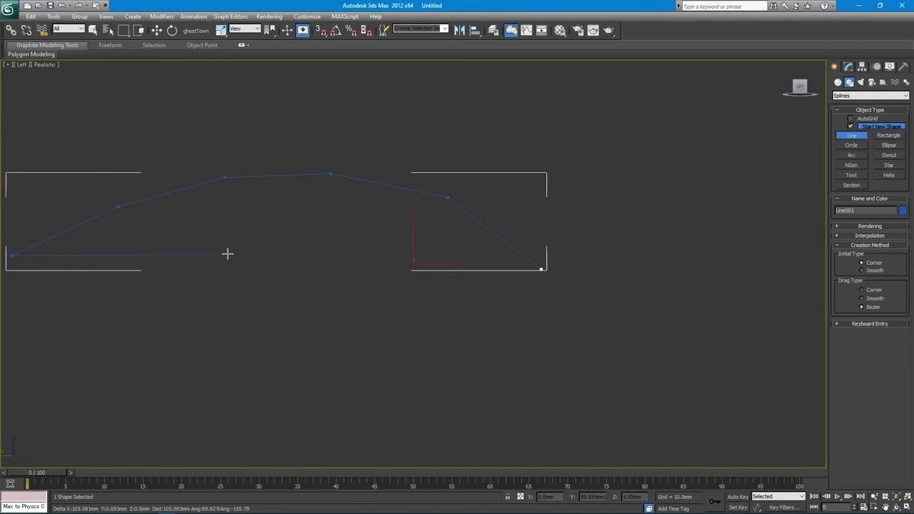
middle_drag(428, 241, 665, 186)
Step: Make the line's vertices Smooth, set Interpolation Steps to 2, and nudge a right vertex left
click(847, 66)
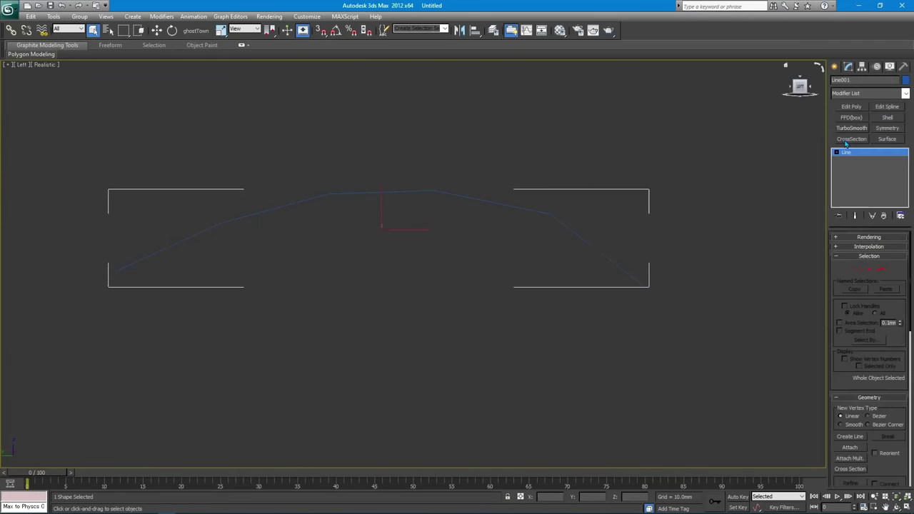
click(836, 152)
click(854, 160)
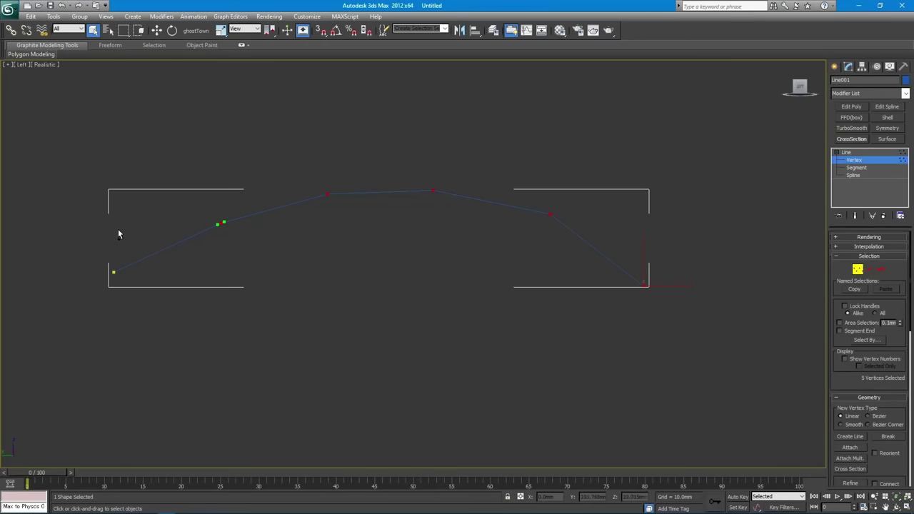
right_click(357, 237)
click(369, 228)
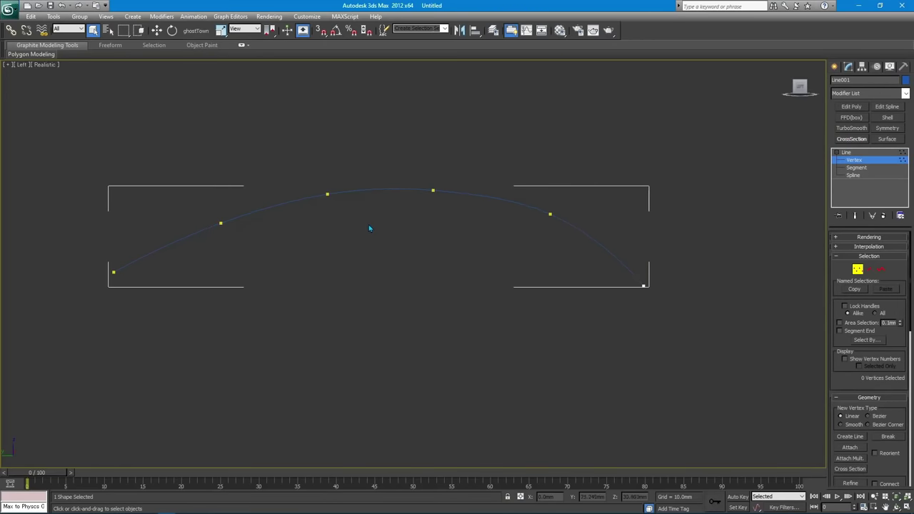
click(841, 247)
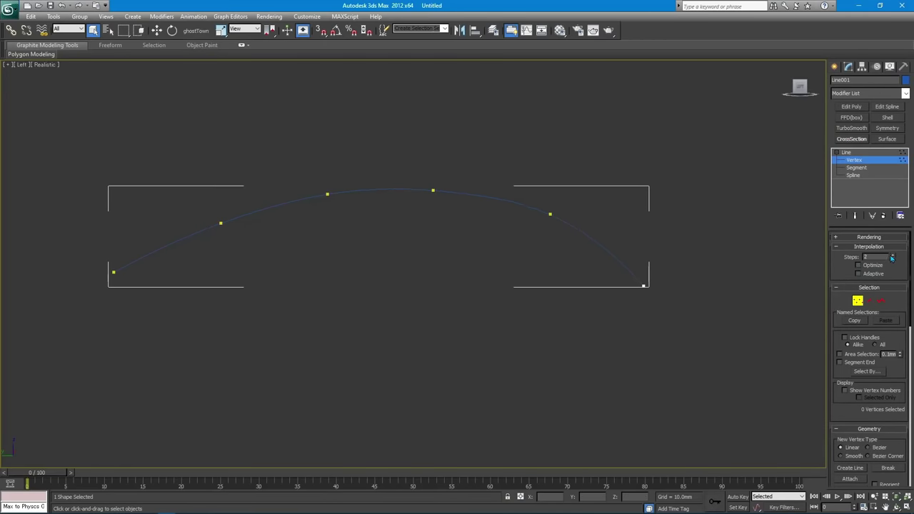
key(w)
drag(550, 214, 532, 214)
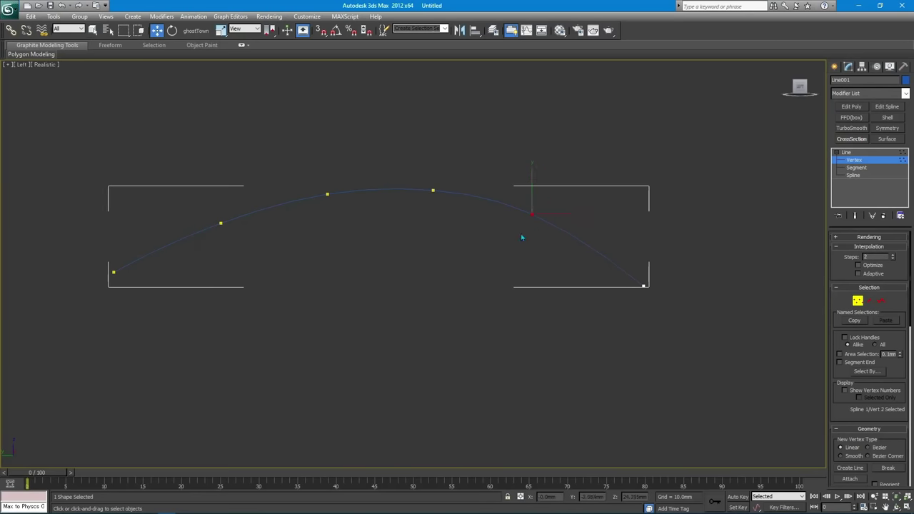
Step: Raise the arch's right end vertex slightly and select the left end vertex
key(q)
click(417, 234)
drag(514, 267, 663, 320)
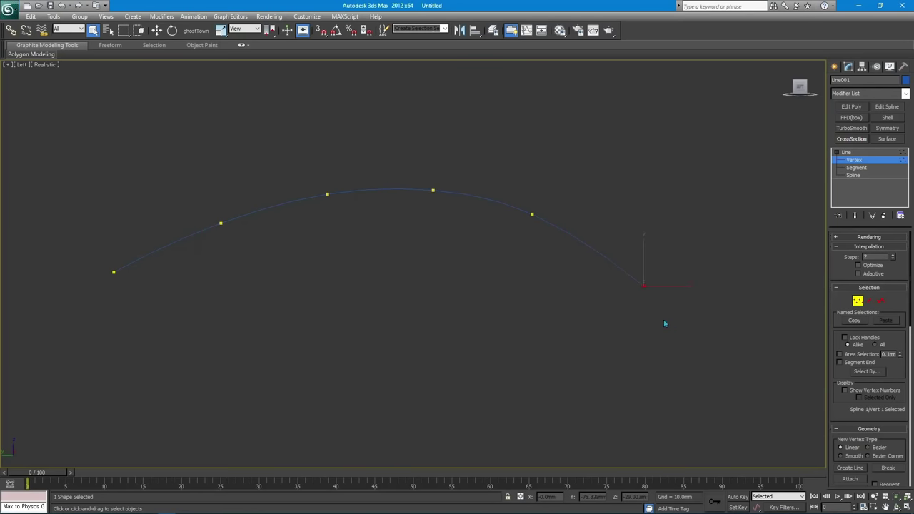
key(w)
drag(610, 499, 654, 495)
right_click(611, 499)
key(q)
click(475, 396)
key(w)
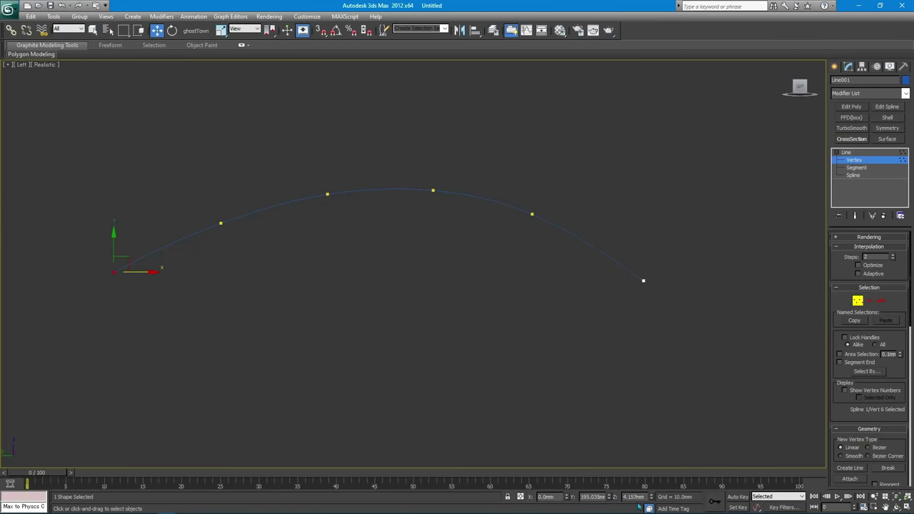
right_click(656, 498)
Step: Select the four middle vertices and shift the left middle vertex slightly right
key(q)
click(140, 149)
drag(570, 281, 571, 281)
key(w)
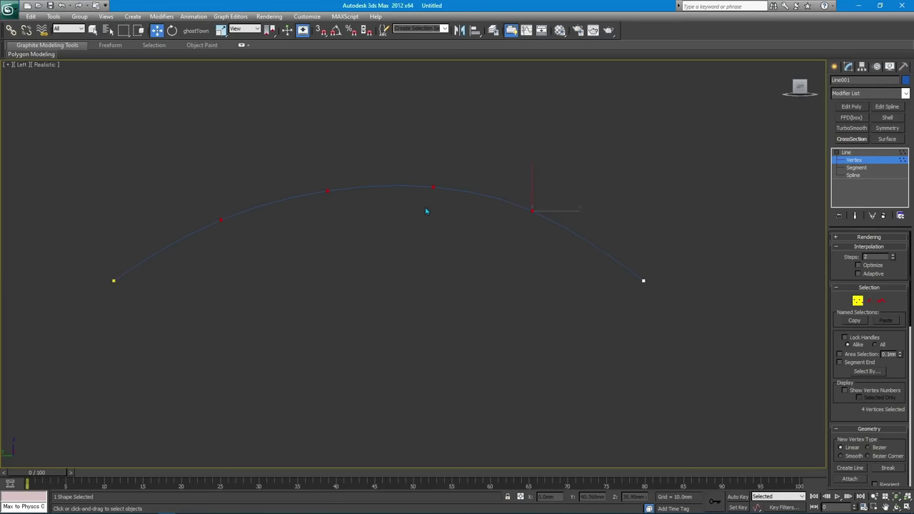
key(q)
mouse_move(205, 194)
mouse_down()
mouse_move(225, 220)
mouse_move(246, 211)
mouse_move(235, 213)
mouse_up()
key(w)
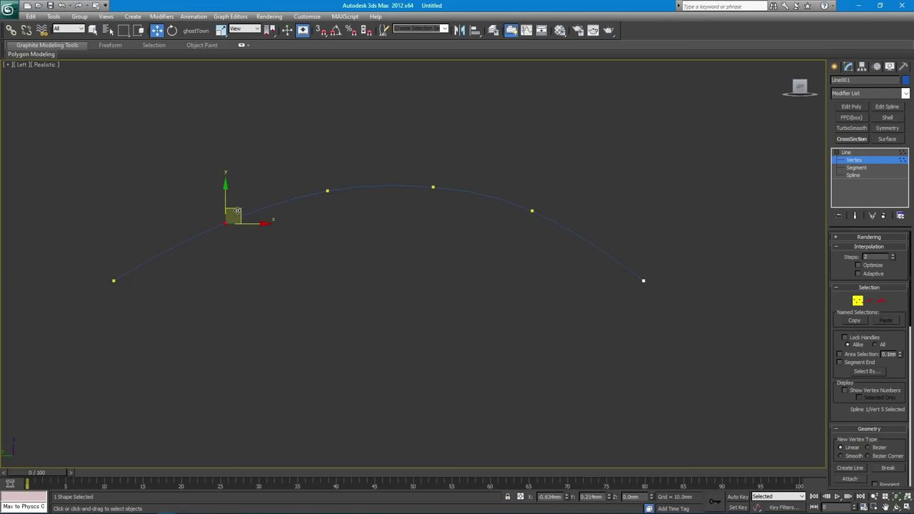
Step: Nudge the right vertex, slide the top vertex along X, then orbit in Perspective
click(531, 211)
drag(542, 211, 547, 210)
click(433, 187)
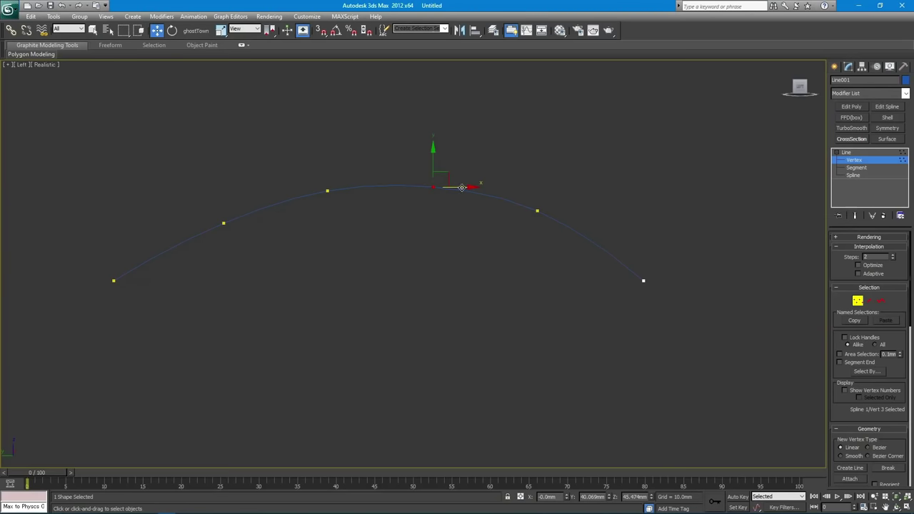
drag(462, 187, 585, 209)
click(537, 210)
key(q)
click(465, 255)
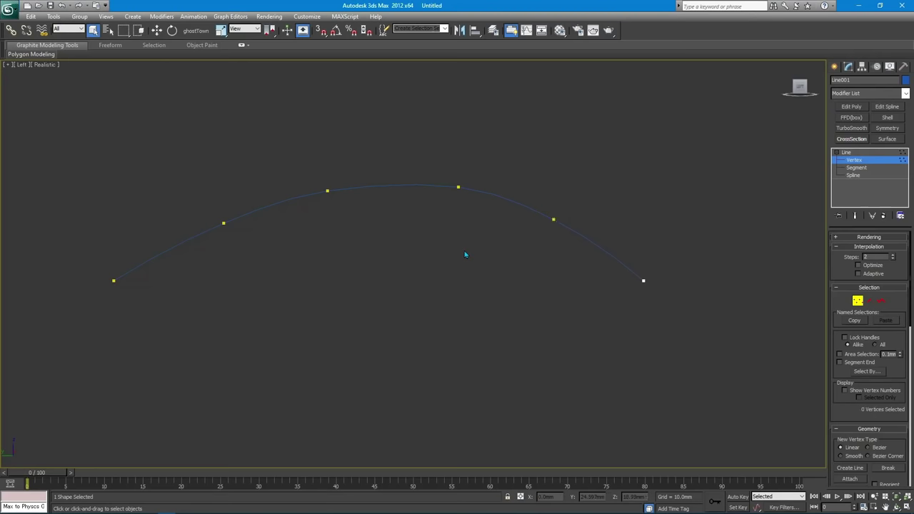
key(p)
alt+middle_drag(412, 268, 357, 278)
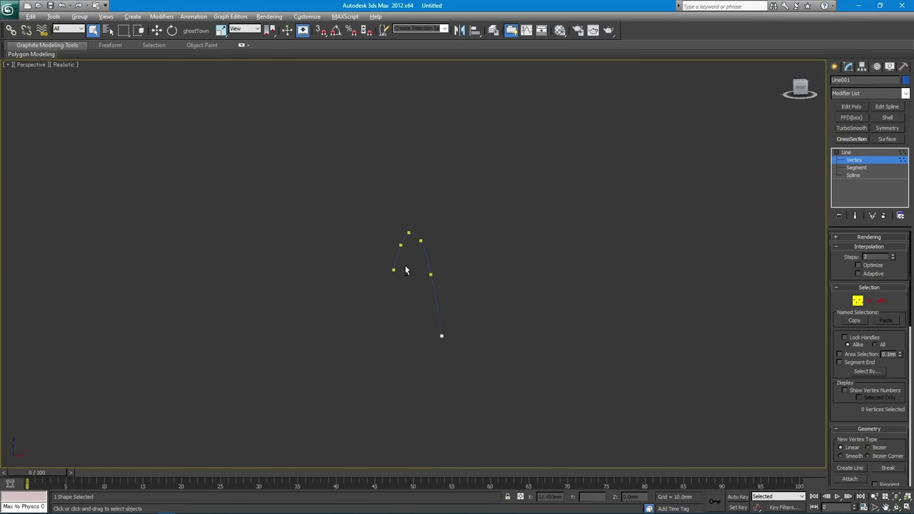
Step: Select the arch at Spline level and move it left along X
click(862, 176)
click(452, 311)
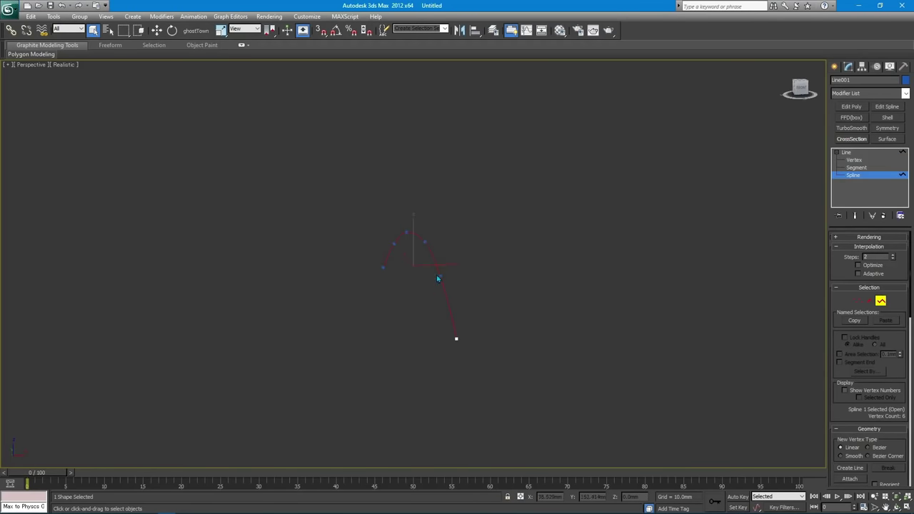
key(w)
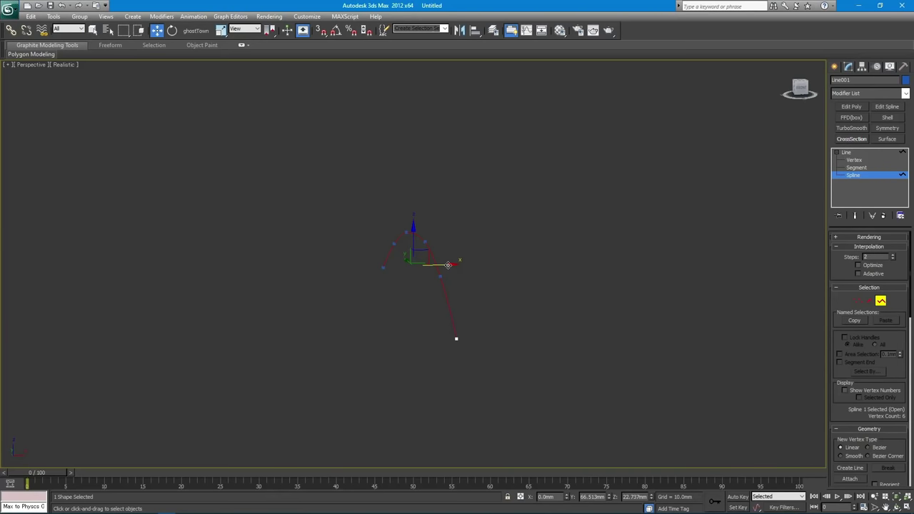
drag(447, 265, 364, 267)
key(q)
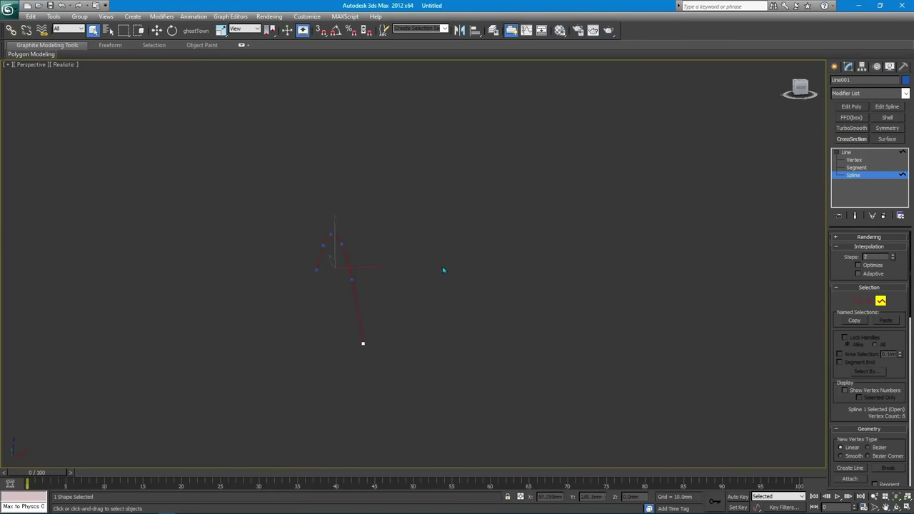
Step: Mirror the spline on the X axis as an Instance copy, creating Line002
click(461, 30)
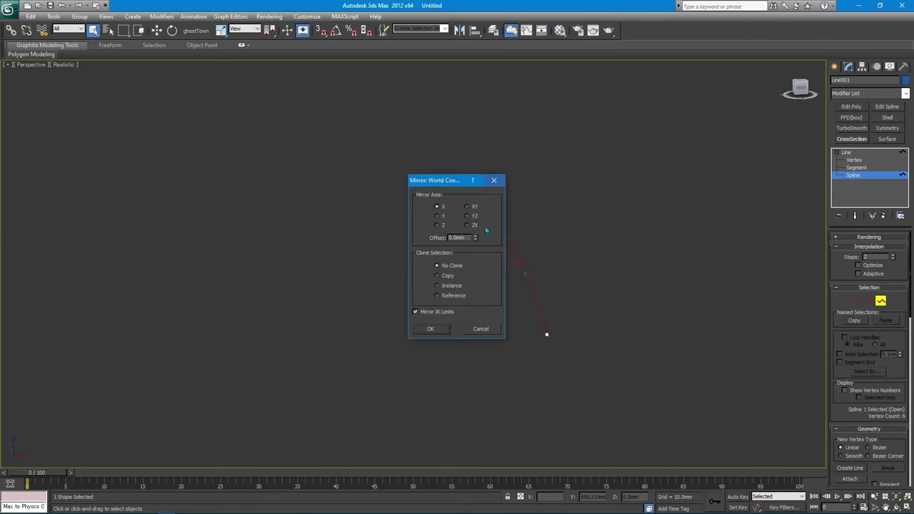
click(493, 180)
click(461, 30)
click(450, 287)
click(431, 329)
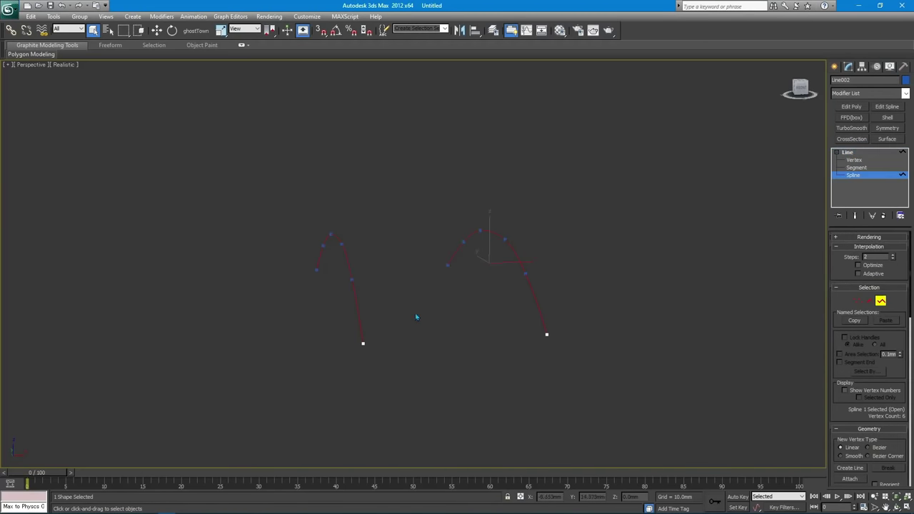
click(371, 302)
Step: Move the upper-left vertex of the left arch to the right
key(1)
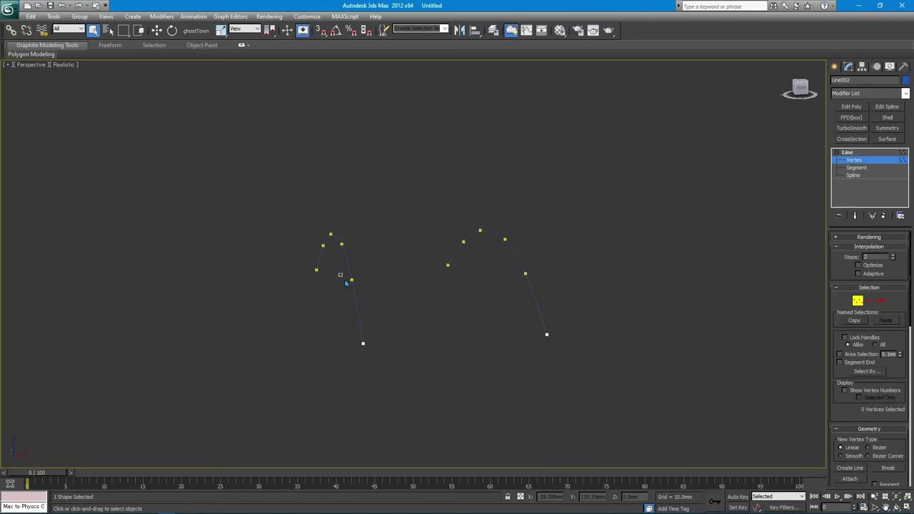
alt+middle_drag(343, 286, 377, 279)
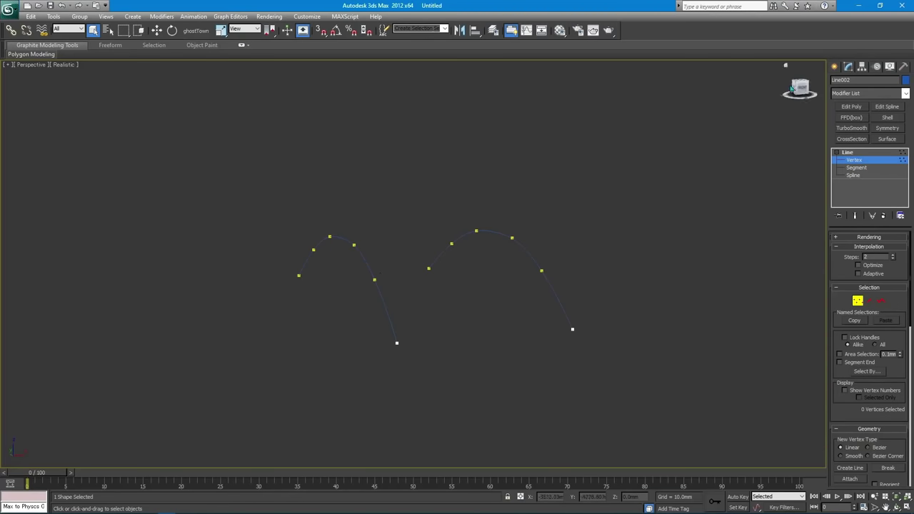
click(848, 65)
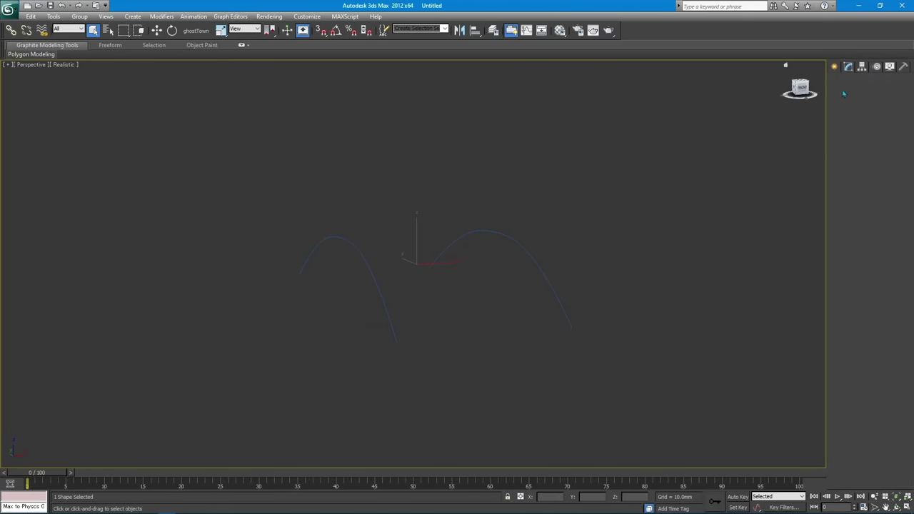
click(854, 160)
click(374, 280)
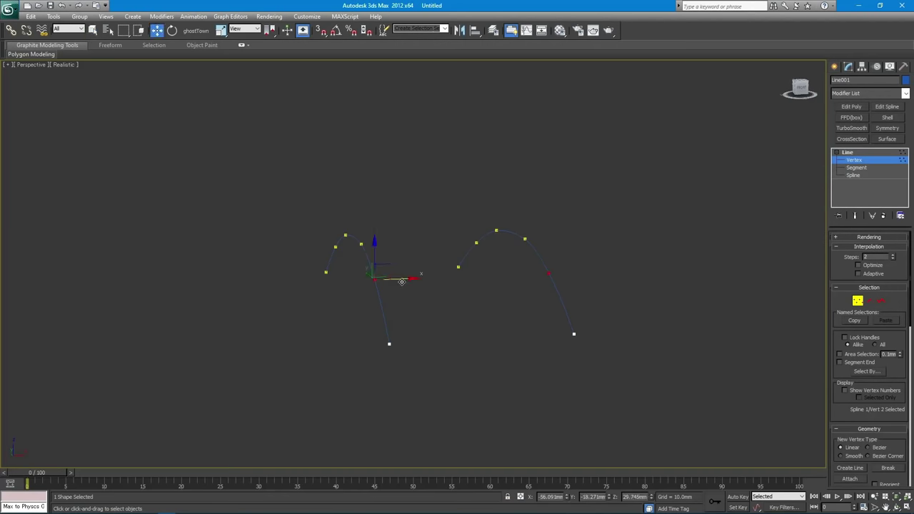
key(w)
alt+middle_drag(345, 262, 365, 242)
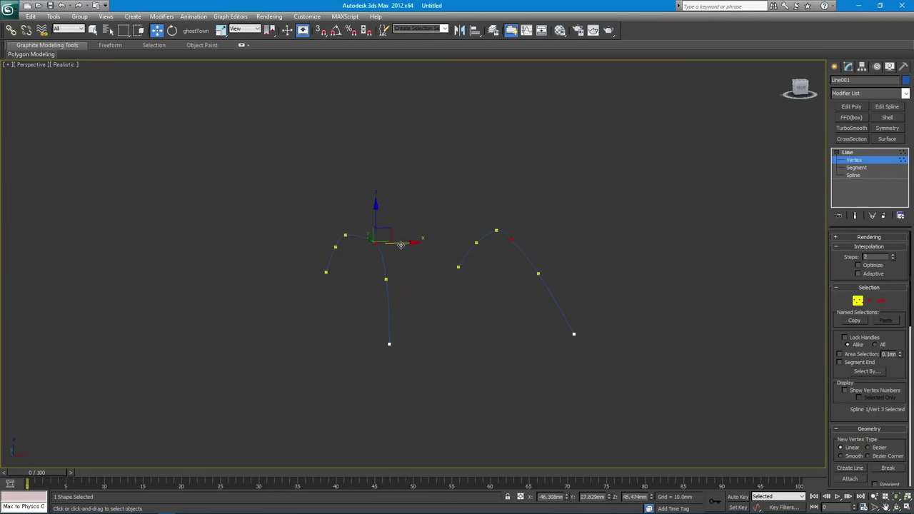
click(360, 231)
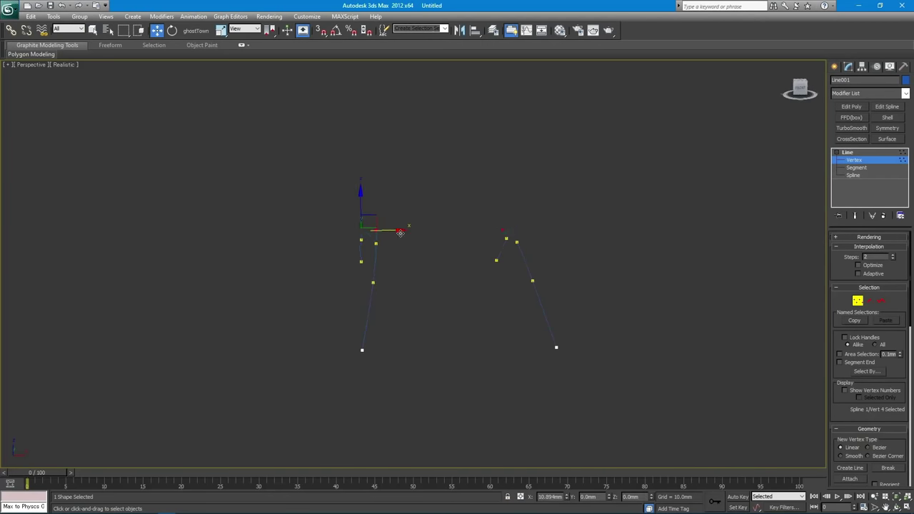
drag(402, 233, 423, 233)
click(375, 244)
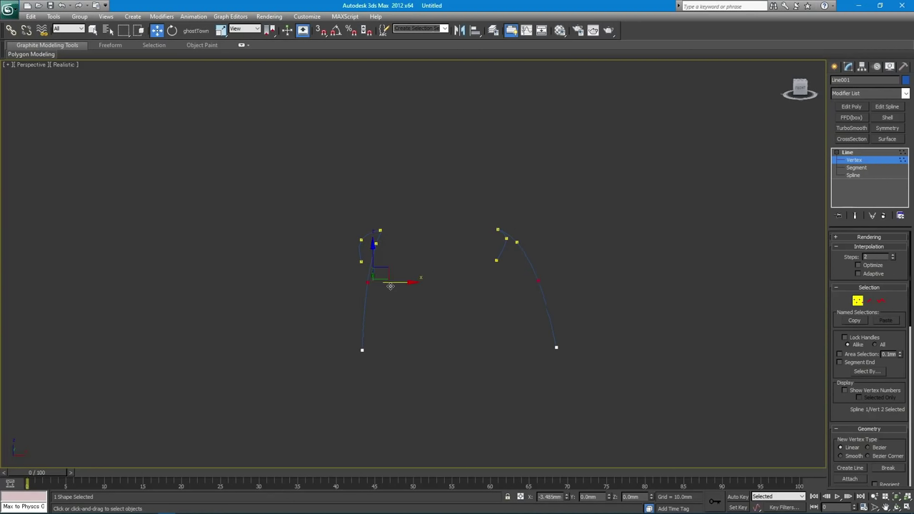
Step: Shift another arch vertex right and down to round the curve evenly
click(354, 239)
click(359, 240)
mouse_move(403, 241)
mouse_down()
mouse_move(424, 241)
mouse_move(435, 262)
mouse_up()
click(361, 261)
click(381, 239)
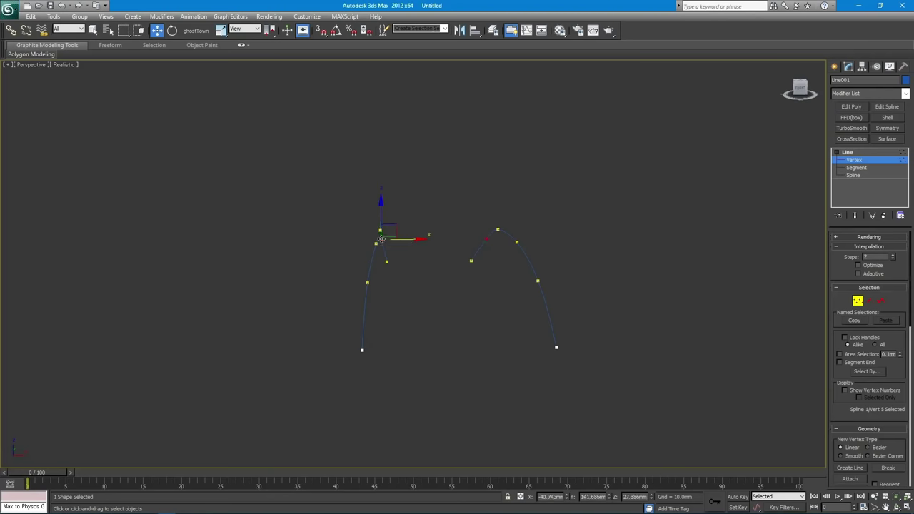
click(422, 289)
mouse_move(422, 289)
alt+middle_down()
mouse_move(368, 301)
mouse_move(379, 297)
alt+middle_up()
Step: Check arch vertices in the Front view, then inspect both arches in Perspective
key(f)
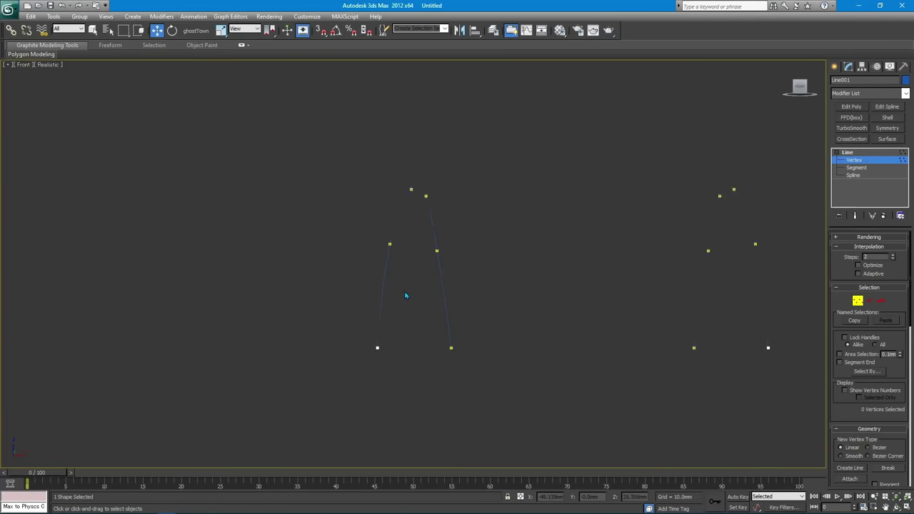
scroll(405, 296, down, 1)
click(445, 323)
click(436, 255)
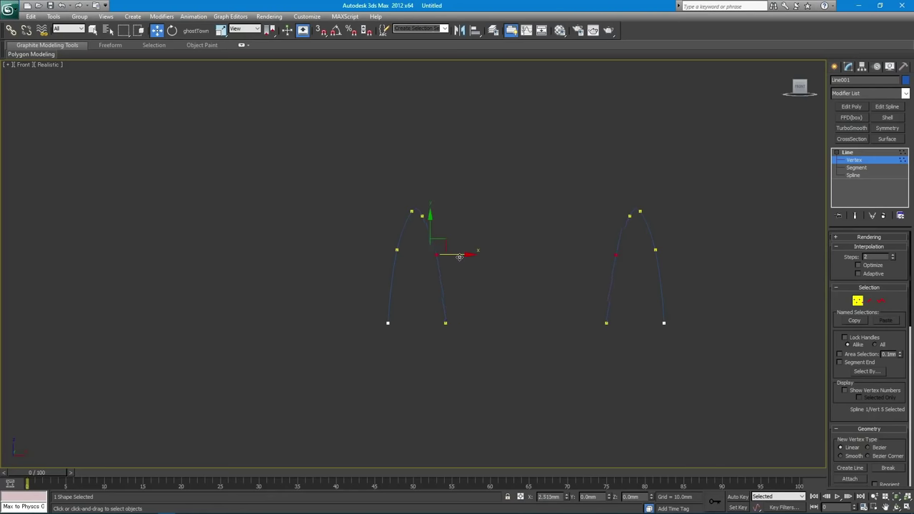
key(q)
click(490, 283)
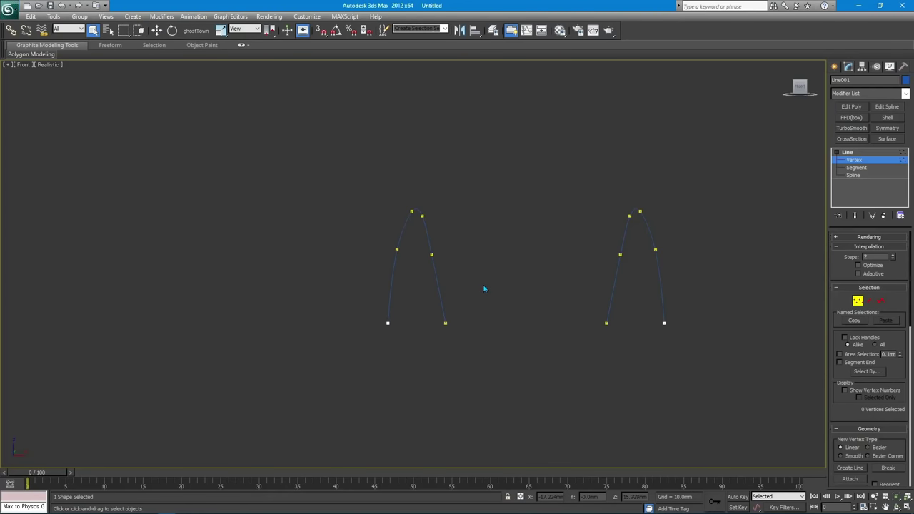
key(p)
mouse_move(471, 289)
alt+middle_down()
mouse_move(507, 298)
mouse_move(469, 285)
mouse_move(373, 285)
mouse_move(376, 267)
alt+middle_up()
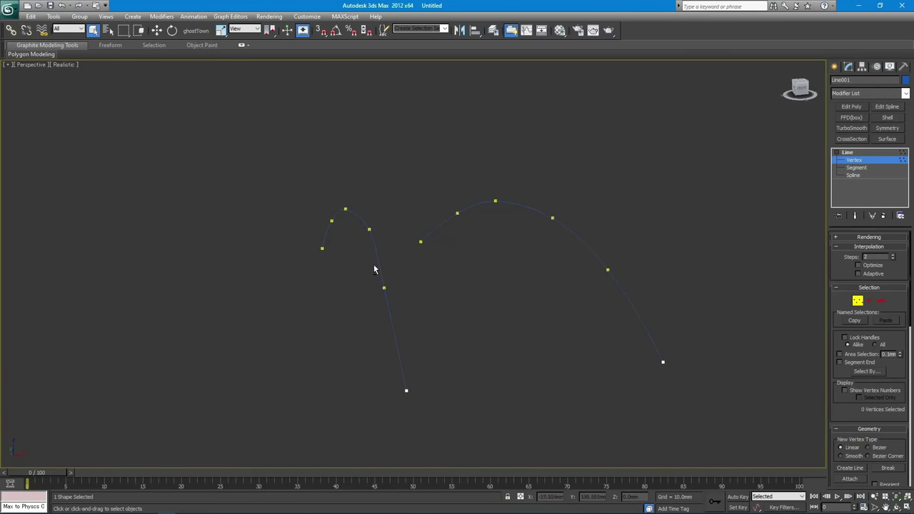
Step: Place a shifted copy of the left arch spline to the right of the original
key(3)
click(400, 315)
key(w)
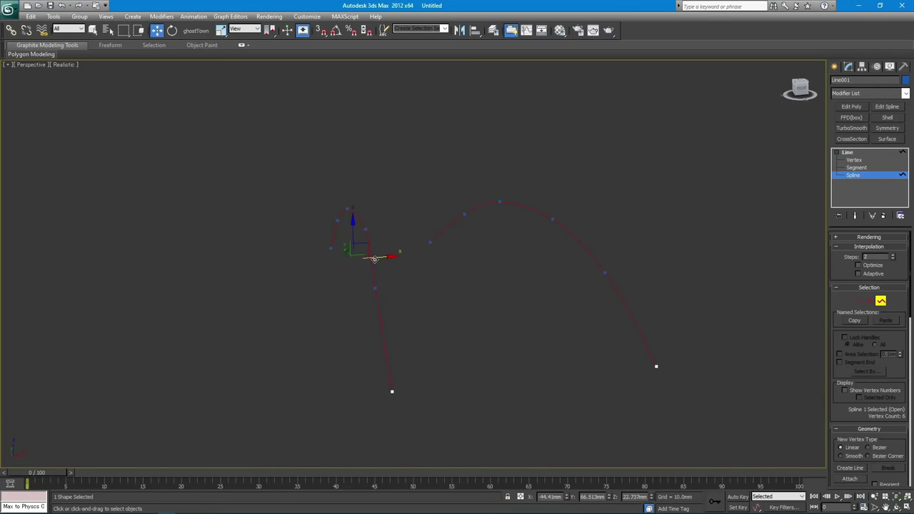
shift+drag(403, 257, 428, 256)
key(q)
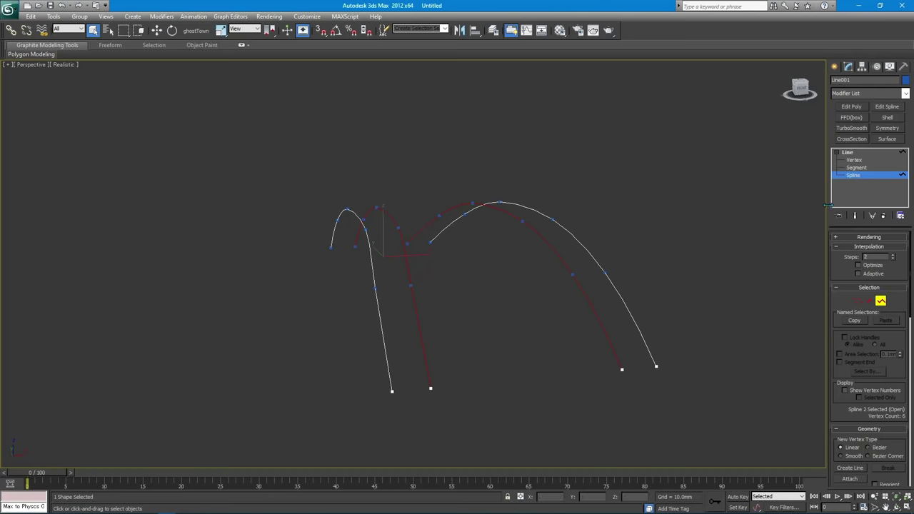
key(ctrl+z)
right_click(505, 257)
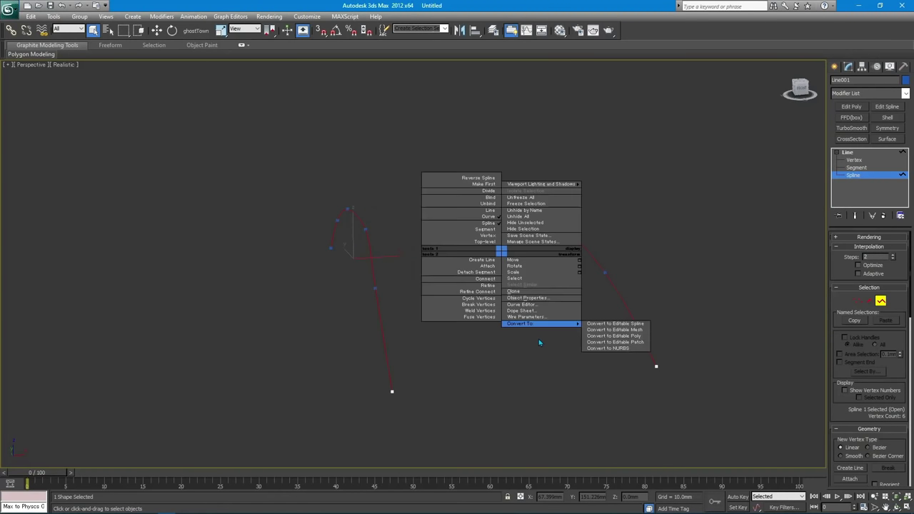
click(604, 330)
click(836, 152)
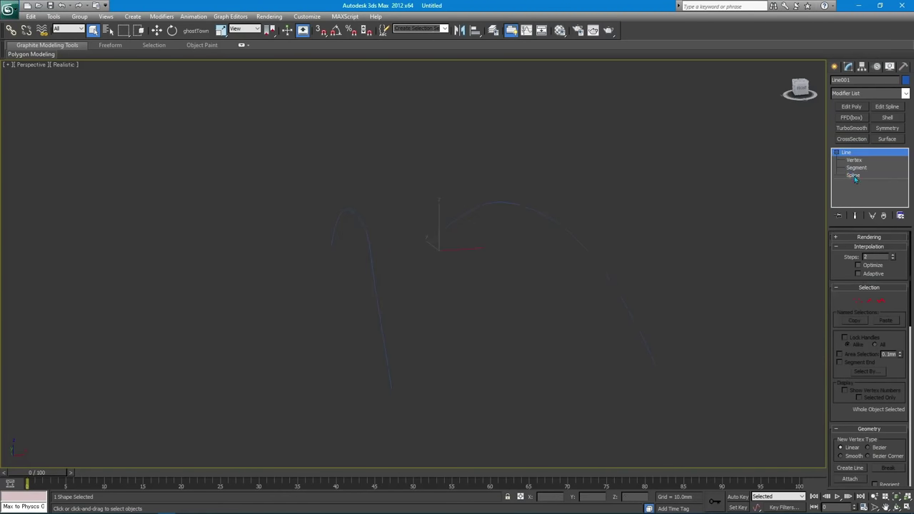
click(853, 175)
key(w)
shift+drag(376, 285, 456, 281)
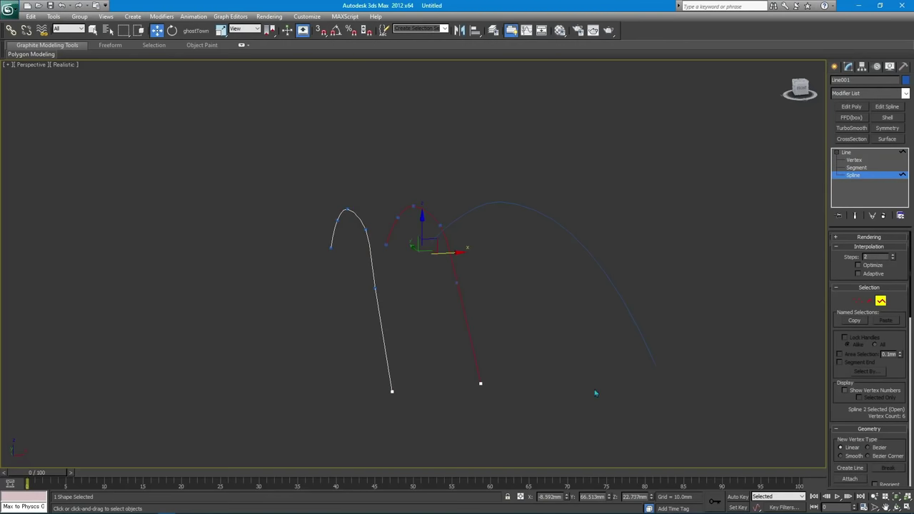
Step: Reshape the copy by moving its end, middle and upper vertices toward the long arch
key(1)
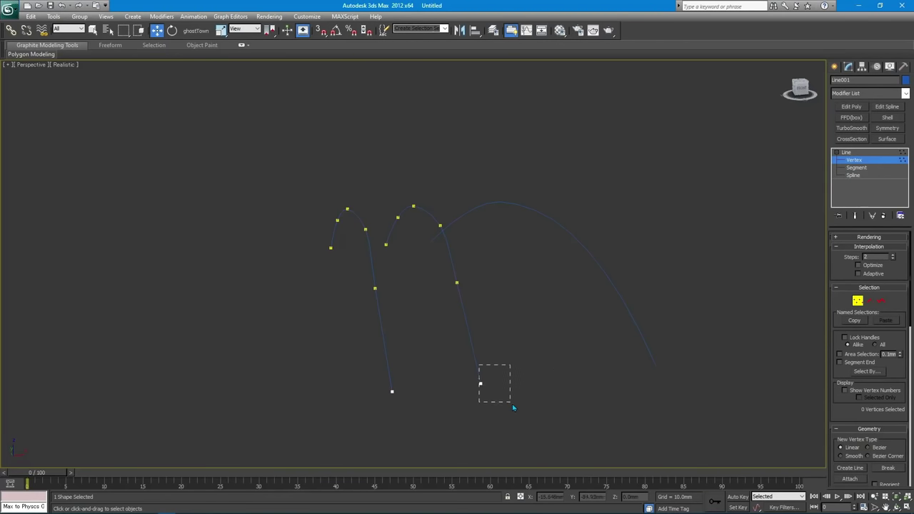
drag(513, 407, 513, 408)
drag(567, 498, 568, 486)
mouse_move(448, 271)
mouse_down()
mouse_move(463, 286)
mouse_move(493, 277)
mouse_up()
drag(428, 215, 453, 244)
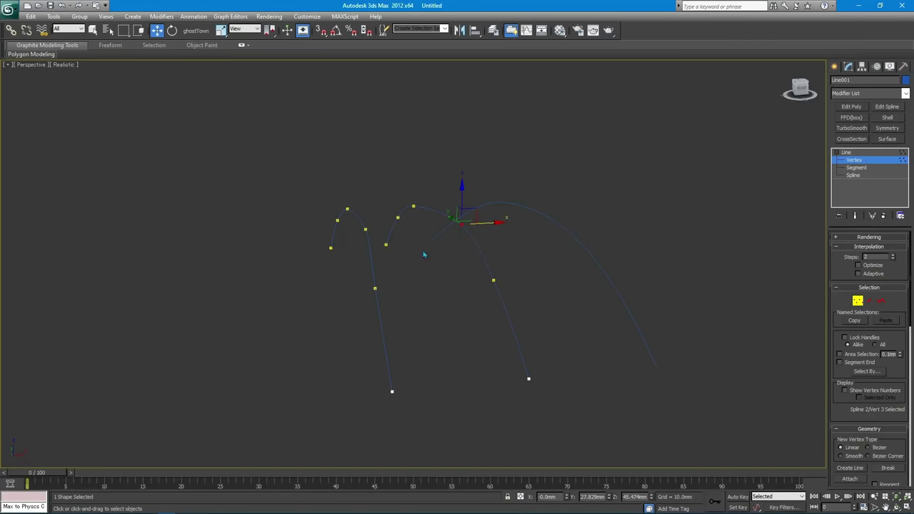
drag(568, 498, 503, 360)
drag(413, 207, 440, 284)
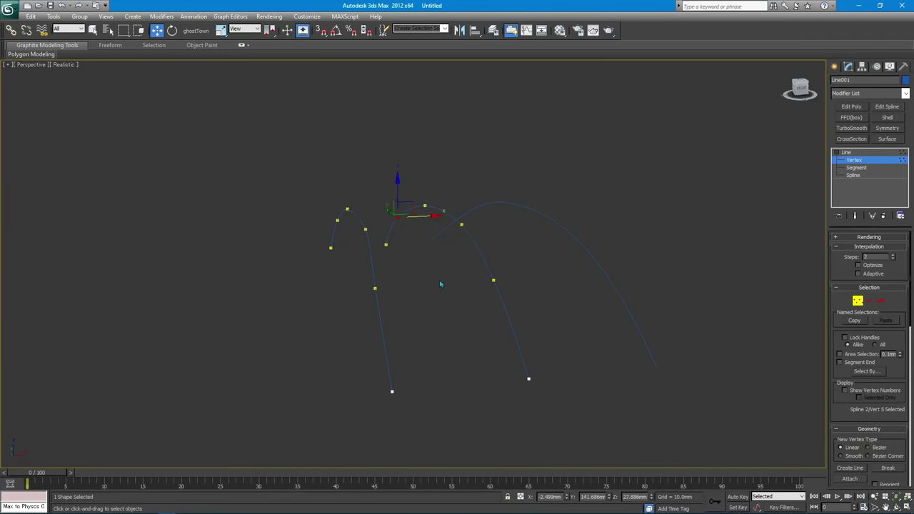
drag(397, 212, 386, 241)
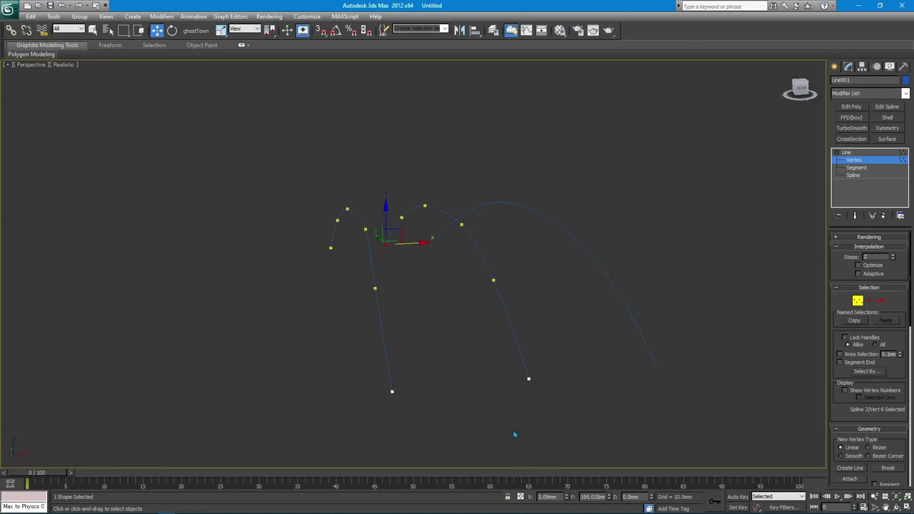
right_click(566, 499)
drag(471, 241, 471, 242)
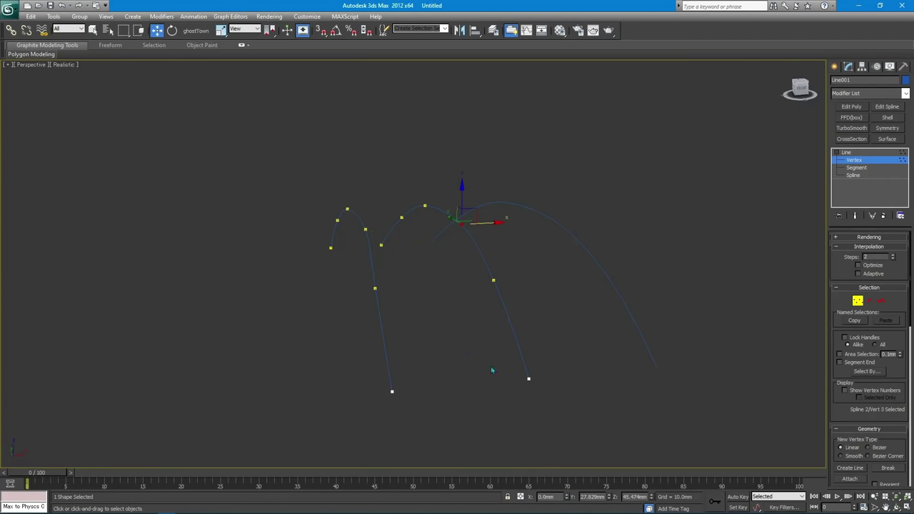
click(377, 240)
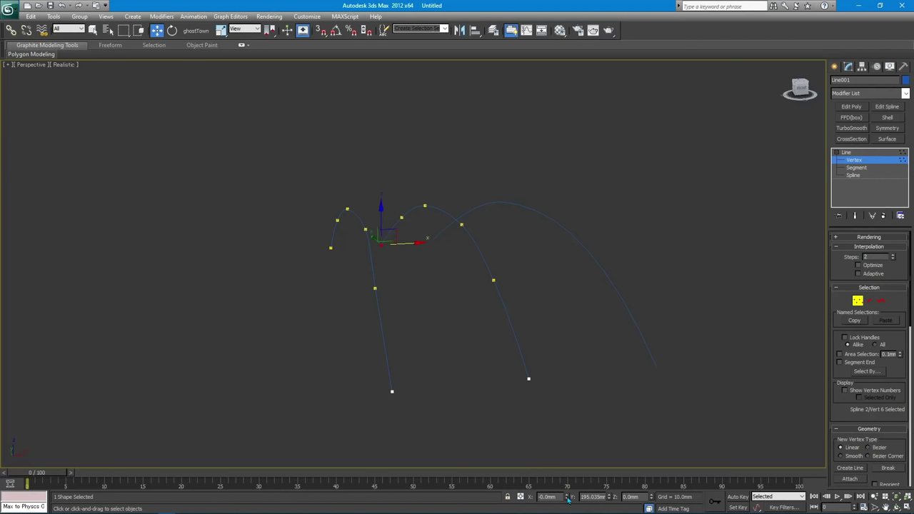
key(q)
click(568, 314)
Step: Select the copy's top vertices and compare the curves from the Left view
click(492, 280)
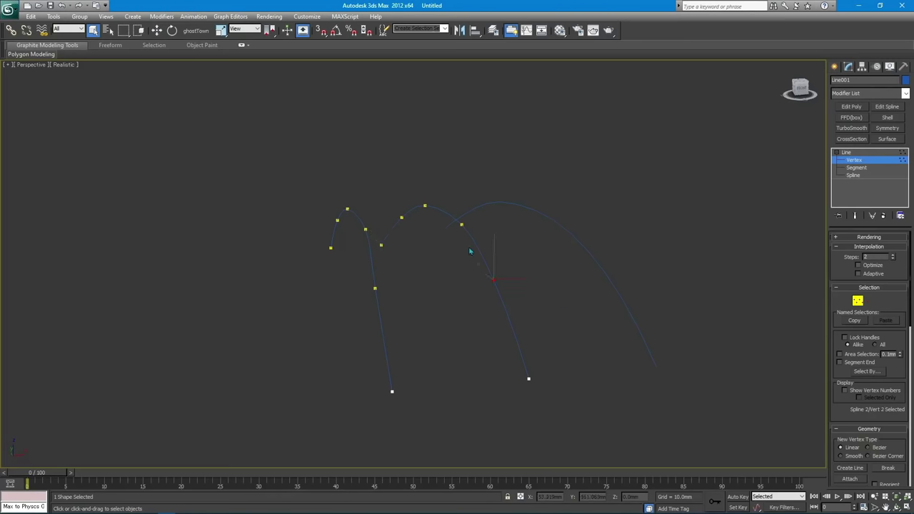
drag(469, 250, 456, 216)
ctrl+click(426, 207)
key(l)
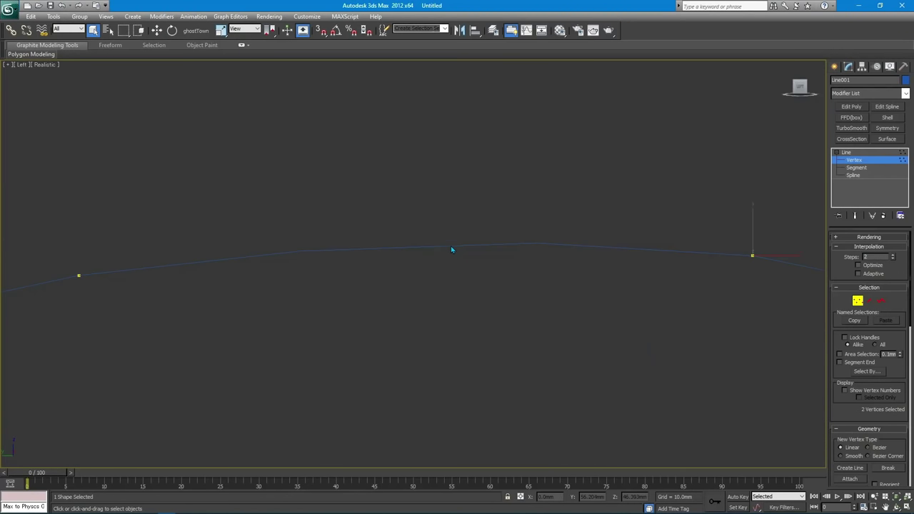
key(w)
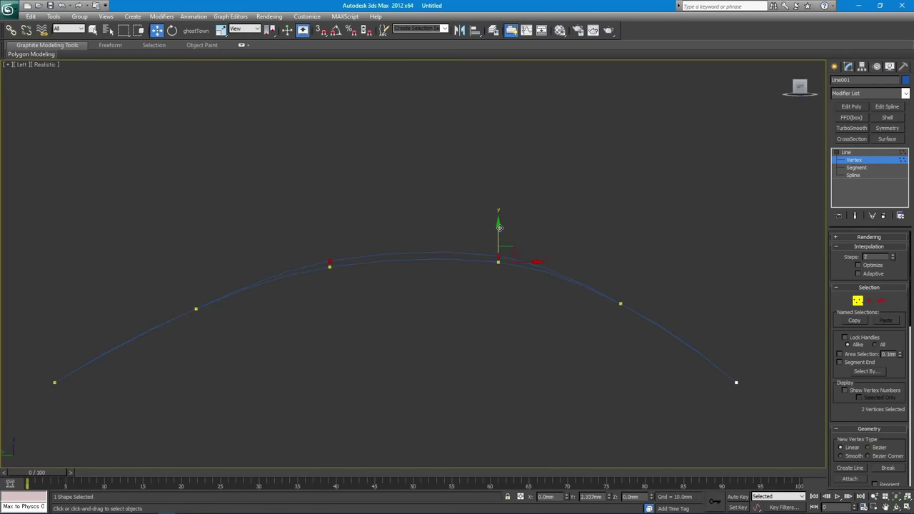
key(q)
alt+middle_drag(500, 227, 496, 281)
click(496, 289)
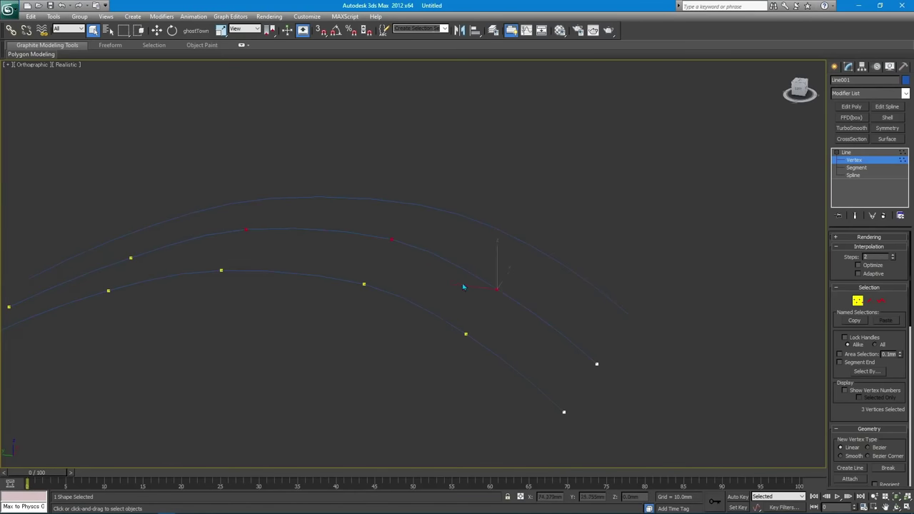
ctrl+click(391, 239)
drag(551, 324, 593, 365)
Step: Slide the selected vertices left in the Left view to match the long arch
key(l)
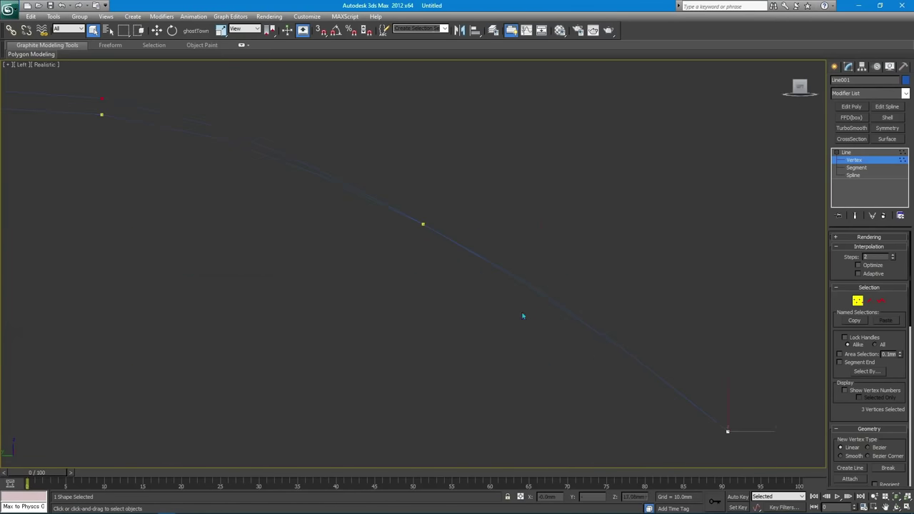
key(w)
key(q)
click(333, 237)
alt+middle_drag(333, 236, 240, 262)
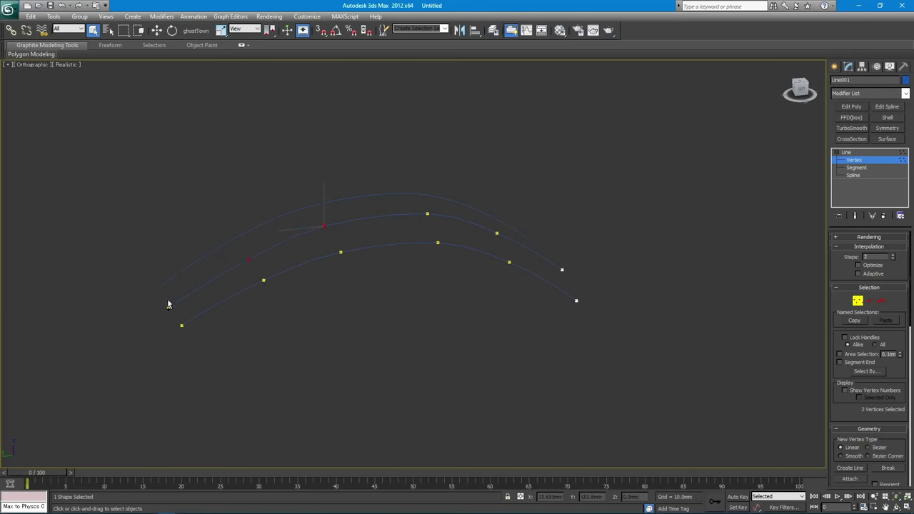
key(l)
key(w)
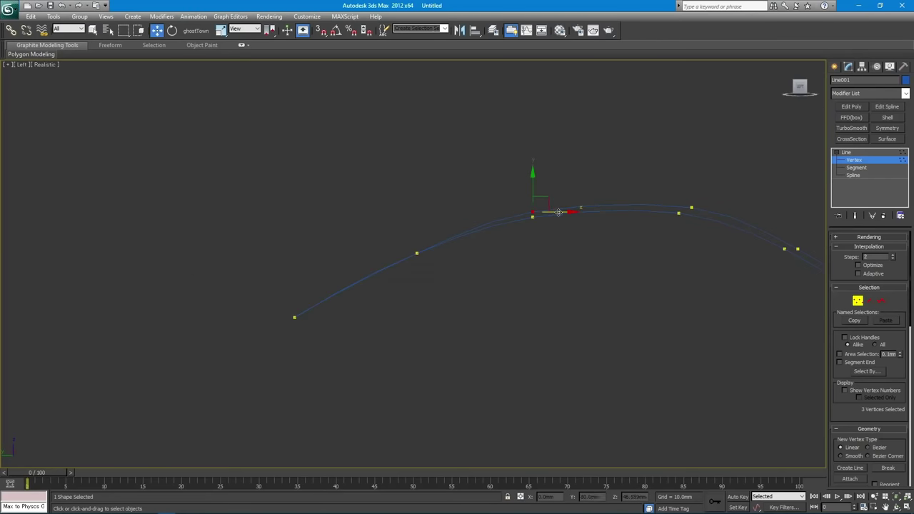
drag(559, 212, 536, 212)
key(q)
click(630, 263)
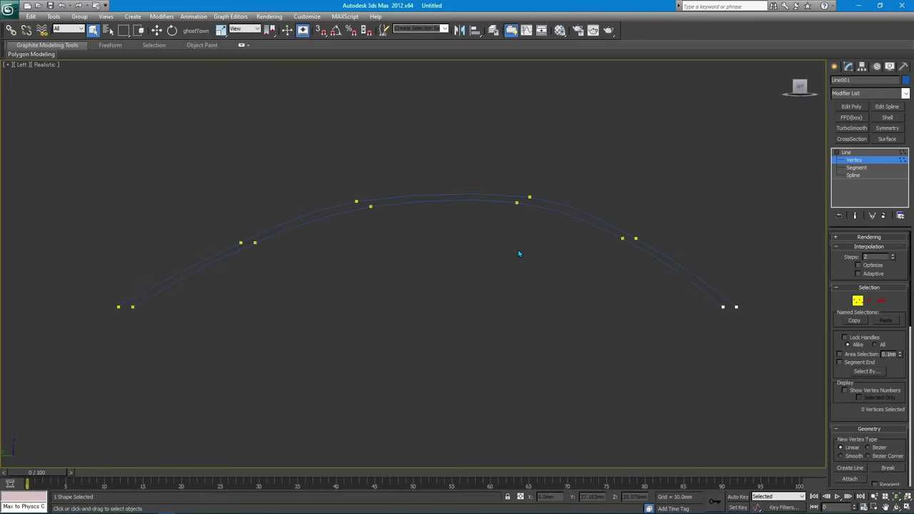
Step: Move the copy's end vertex and the next vertex right to align the curves
click(736, 306)
key(w)
drag(746, 306, 768, 307)
key(q)
click(635, 238)
key(w)
drag(671, 240, 684, 239)
click(404, 271)
Step: In Perspective, nudge a top vertex of the left arch slightly left and exit vertex editing
key(p)
mouse_move(401, 269)
alt+middle_down()
mouse_move(329, 265)
mouse_move(445, 262)
mouse_move(333, 279)
alt+middle_up()
click(337, 228)
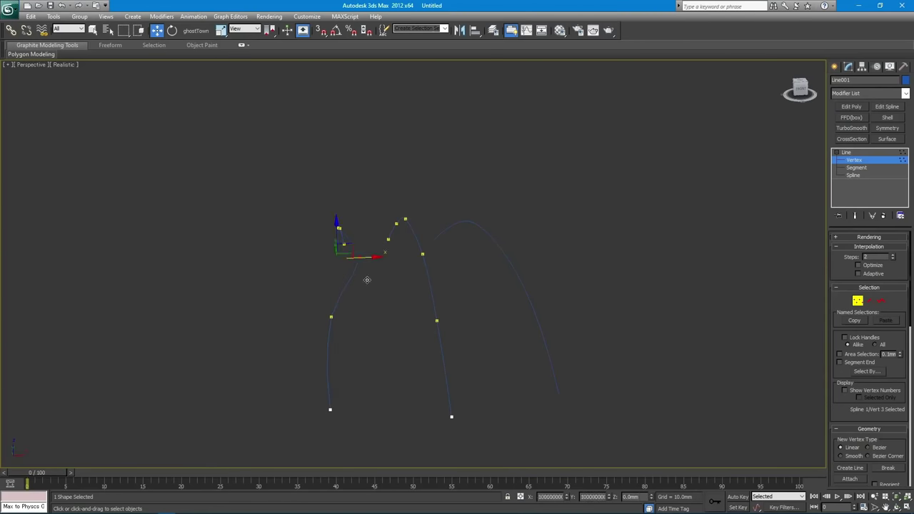
drag(372, 257, 367, 259)
key(q)
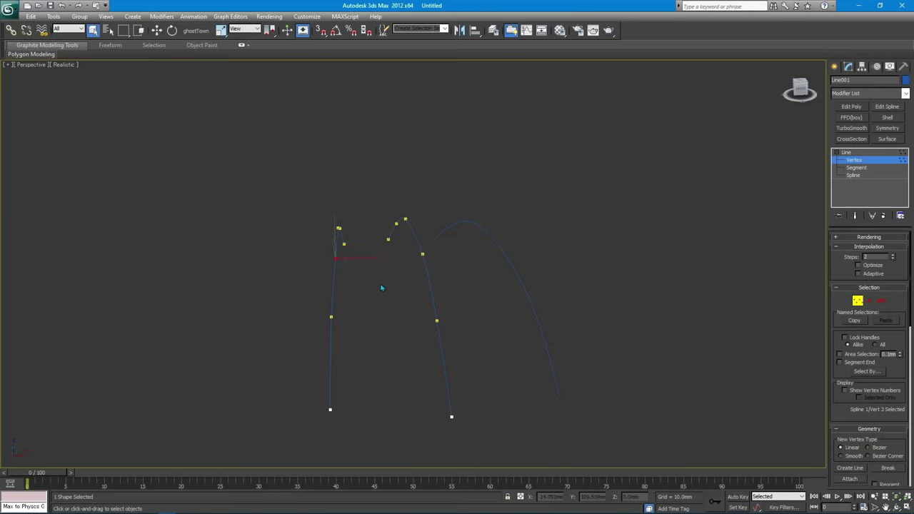
click(397, 252)
mouse_move(397, 252)
alt+middle_down()
mouse_move(406, 242)
mouse_move(387, 258)
alt+middle_up()
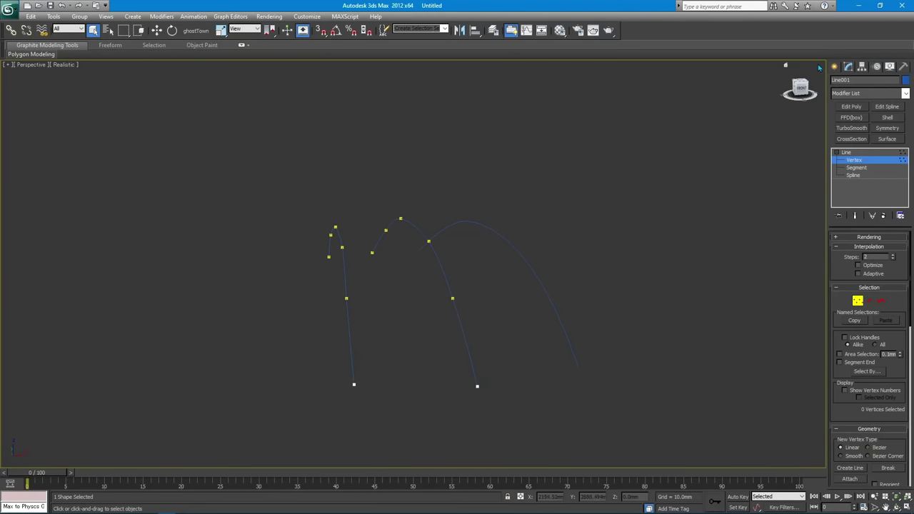
click(834, 66)
click(711, 262)
Step: Mirror the arched line into a copy, Line002, and inspect its long arched spline
click(463, 312)
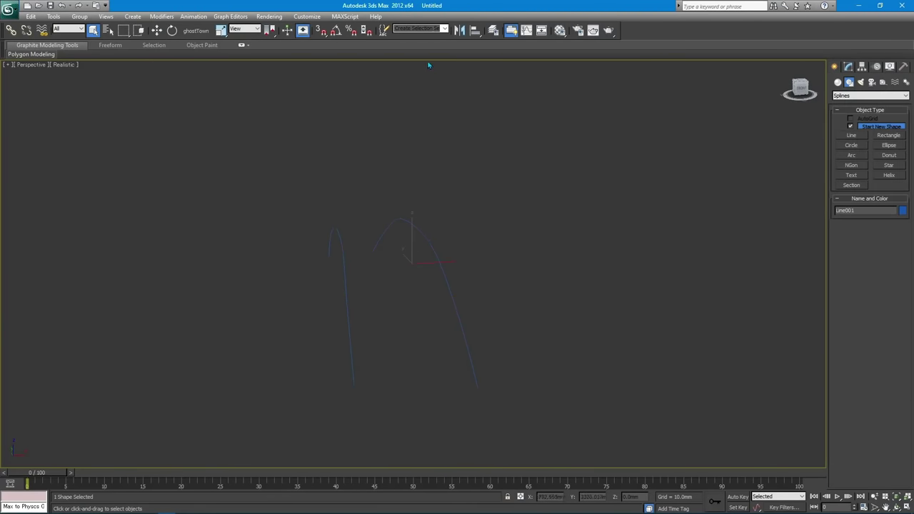
click(459, 30)
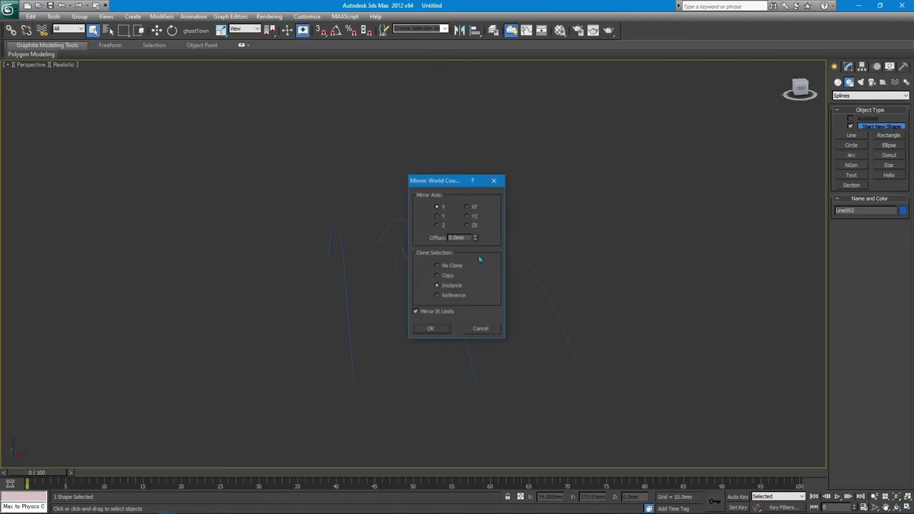
click(439, 329)
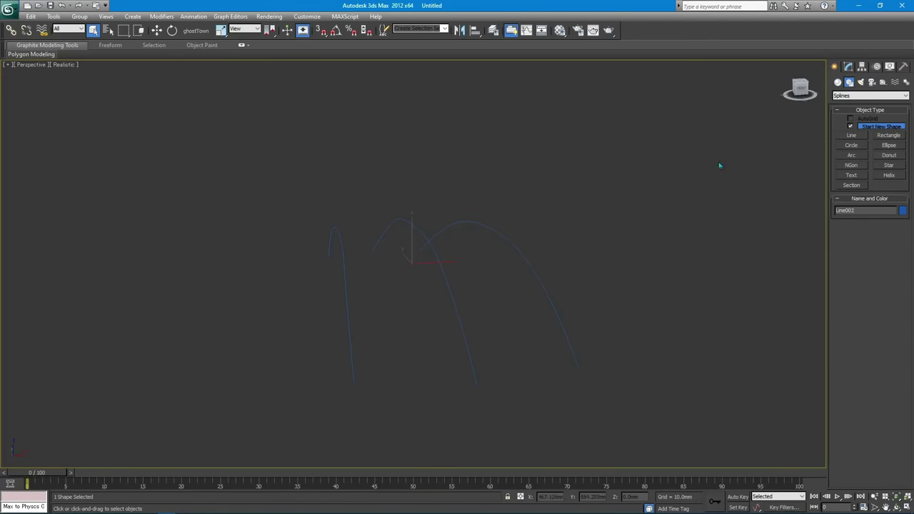
click(848, 65)
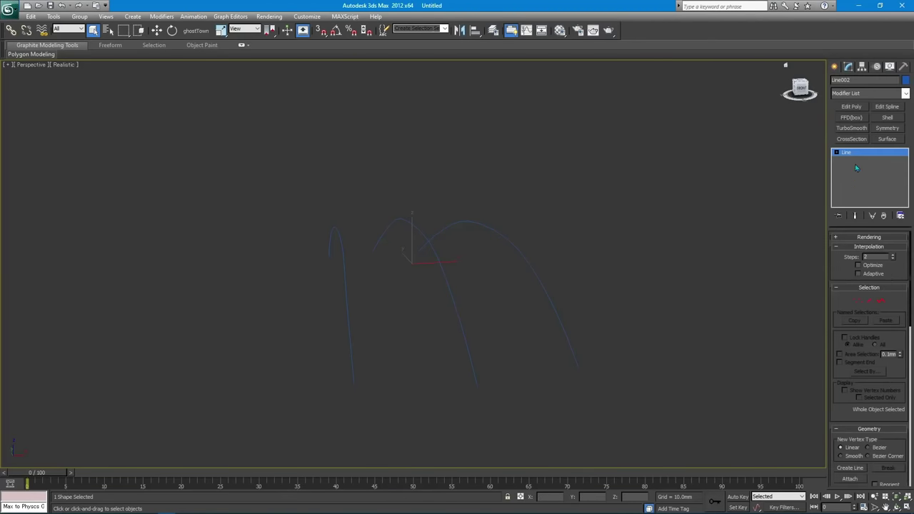
click(837, 153)
click(853, 175)
drag(463, 295, 416, 332)
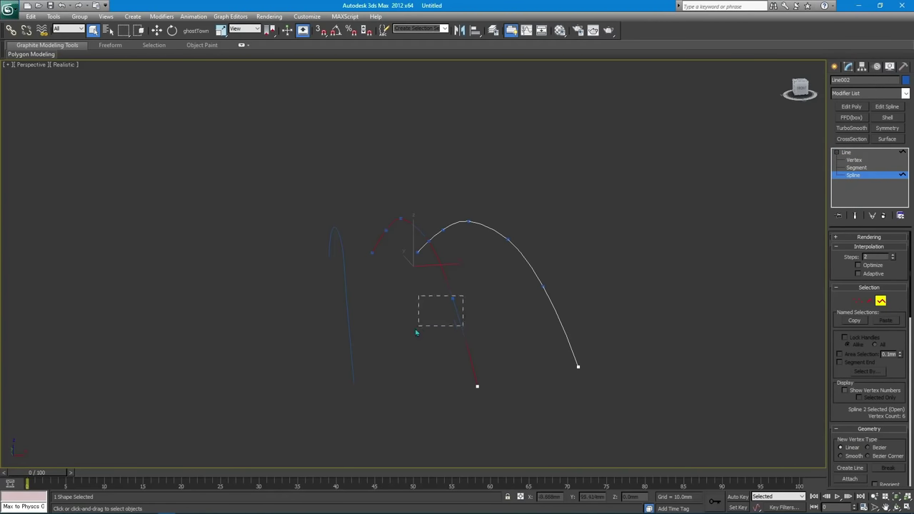
click(418, 330)
Step: Attach the other arched curves into Line001 as one shape
click(833, 67)
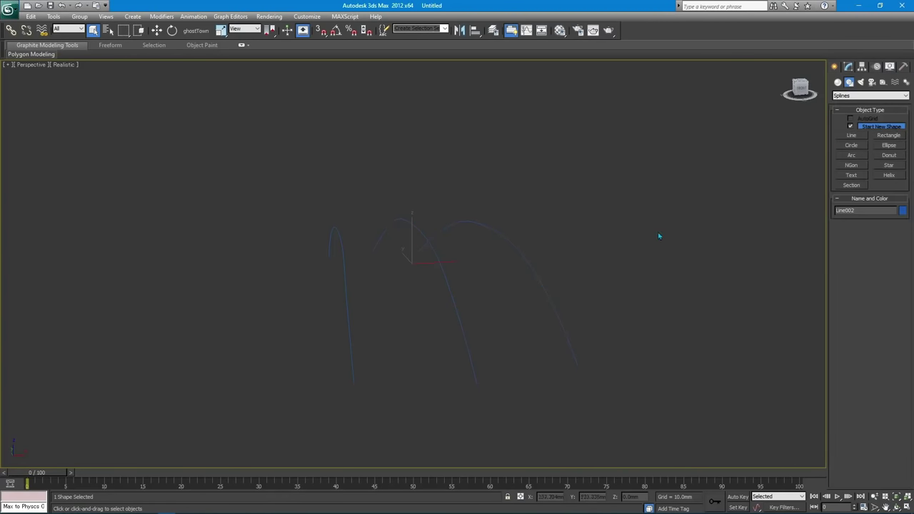
click(847, 67)
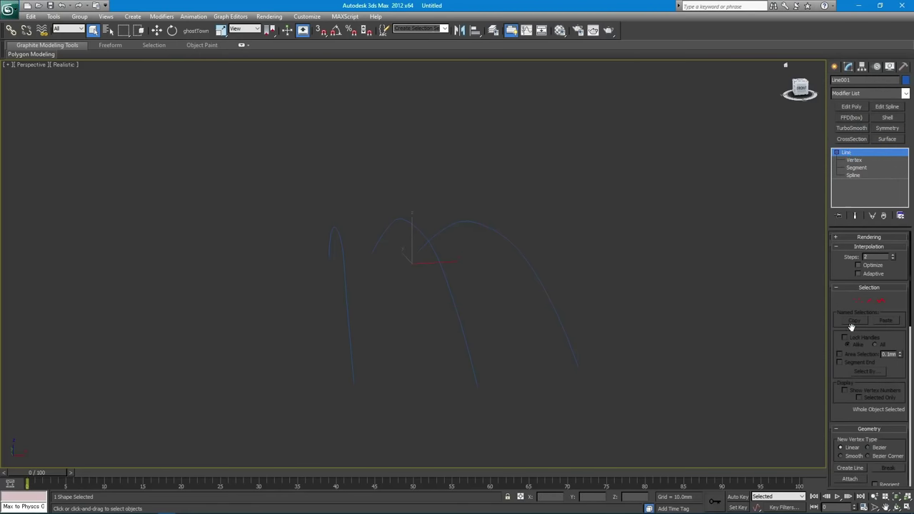
drag(842, 415, 843, 376)
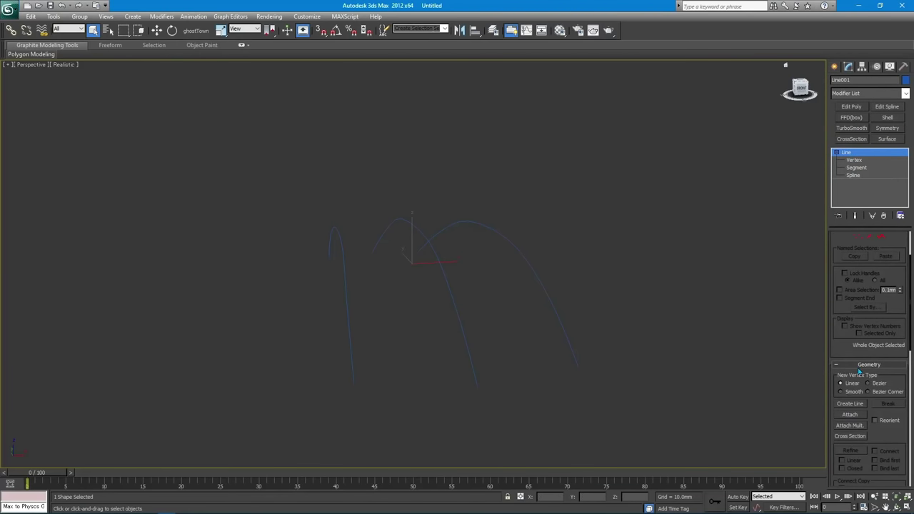
click(849, 414)
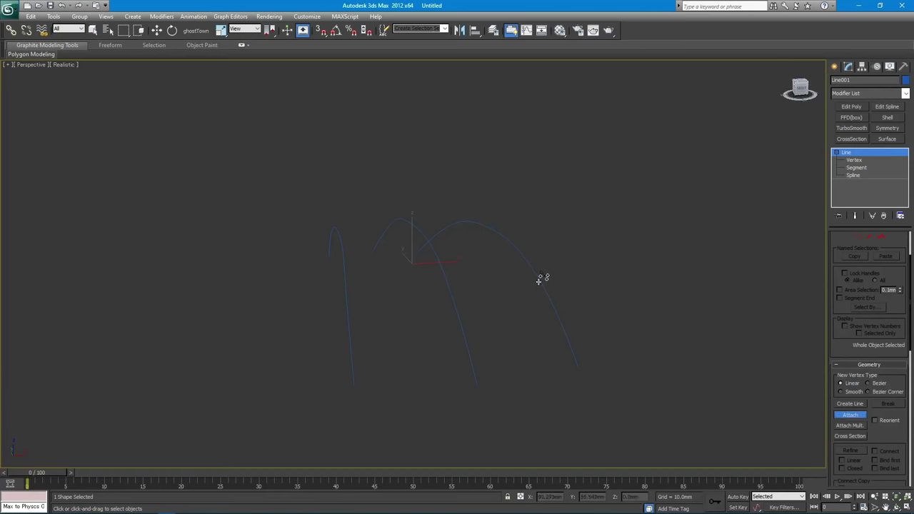
right_click(171, 96)
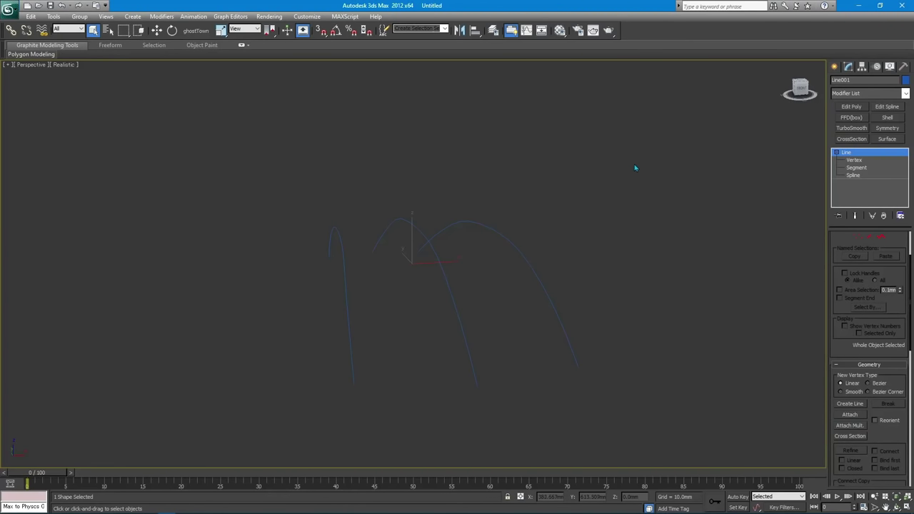
click(619, 233)
Step: Add a CrossSection modifier to the joined arches to form a wire cage
drag(551, 293, 509, 306)
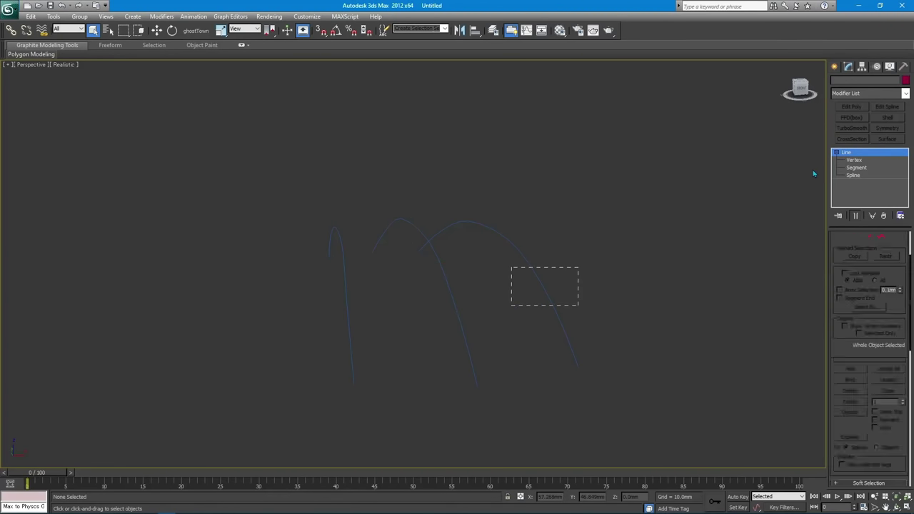
click(905, 93)
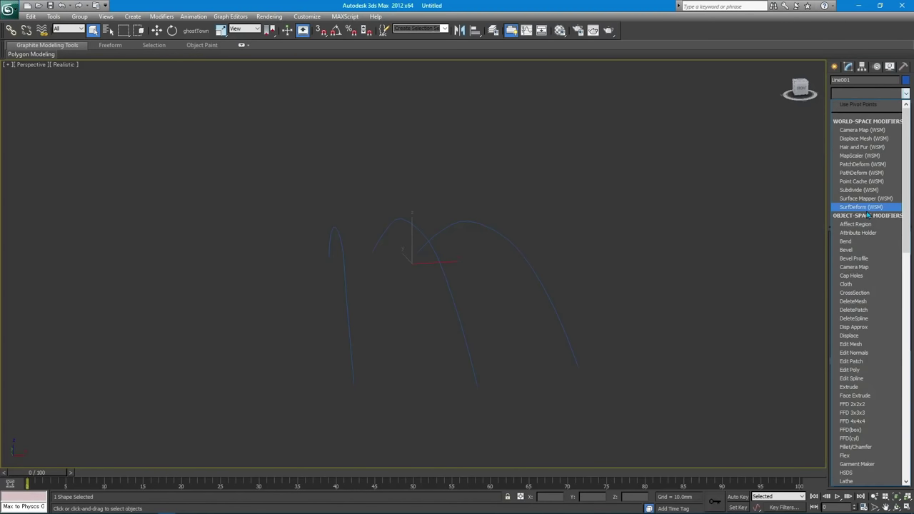
key(c)
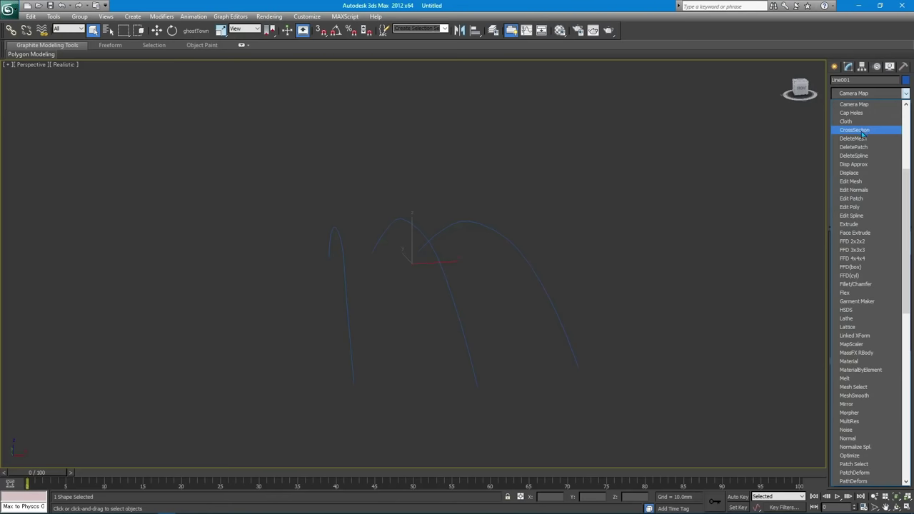
click(862, 133)
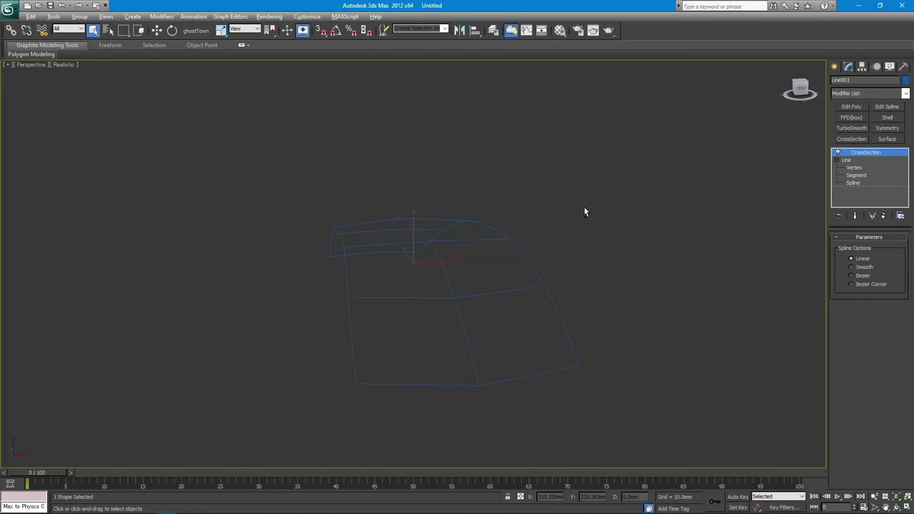
middle_drag(584, 213, 621, 200)
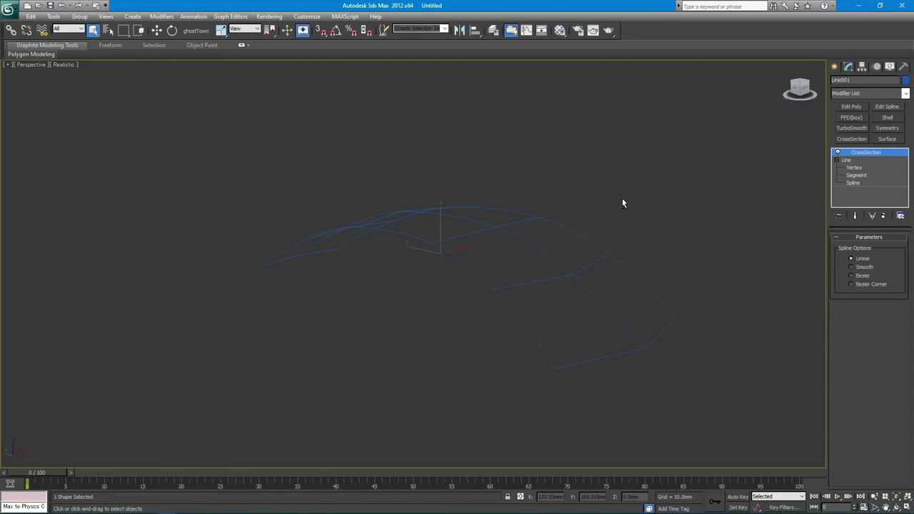
Step: Set all of Line001's vertices to Corner and return to the CrossSection result
click(855, 169)
drag(740, 431, 740, 431)
right_click(556, 250)
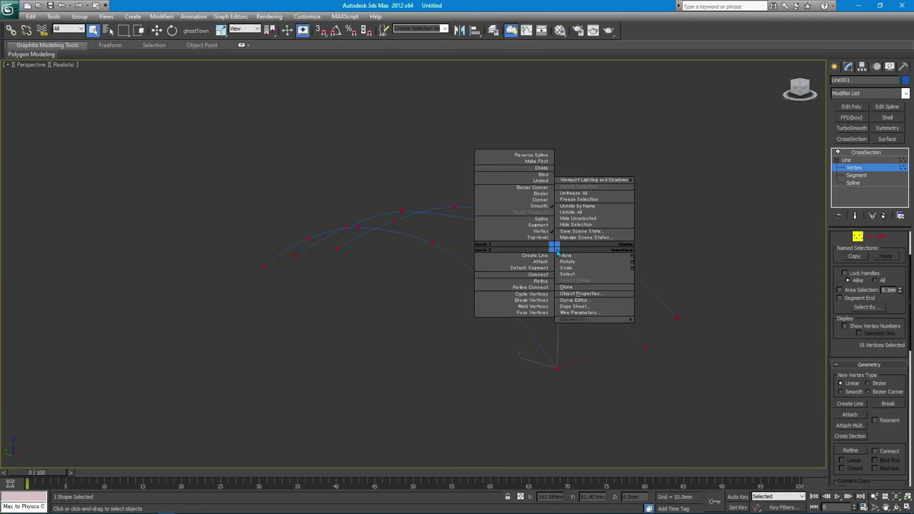
click(538, 203)
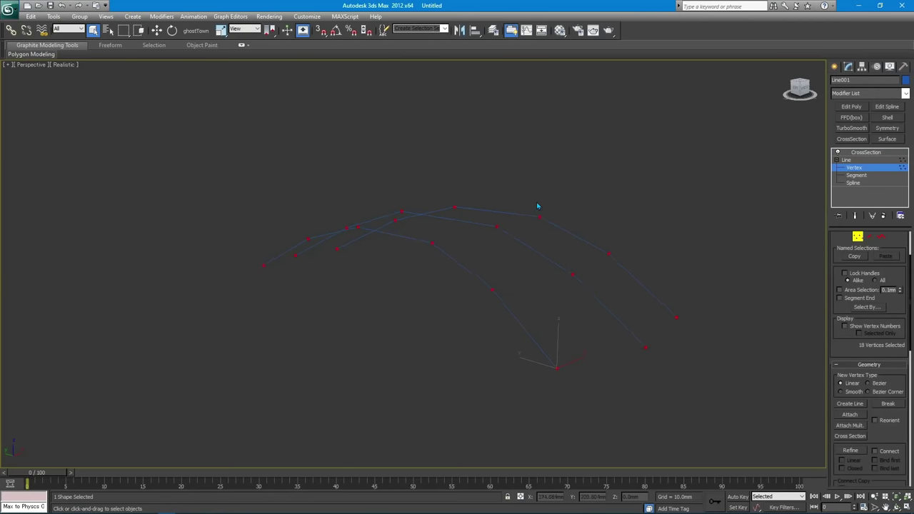
click(865, 152)
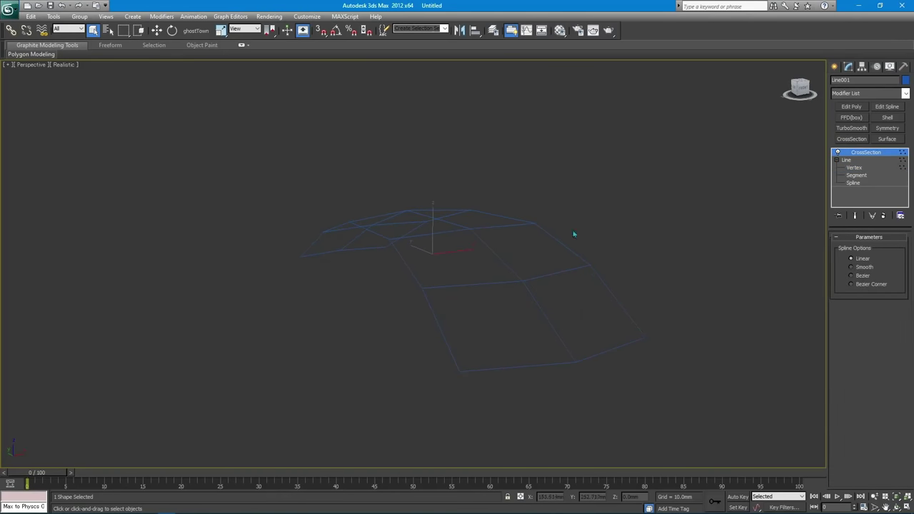
right_click(509, 241)
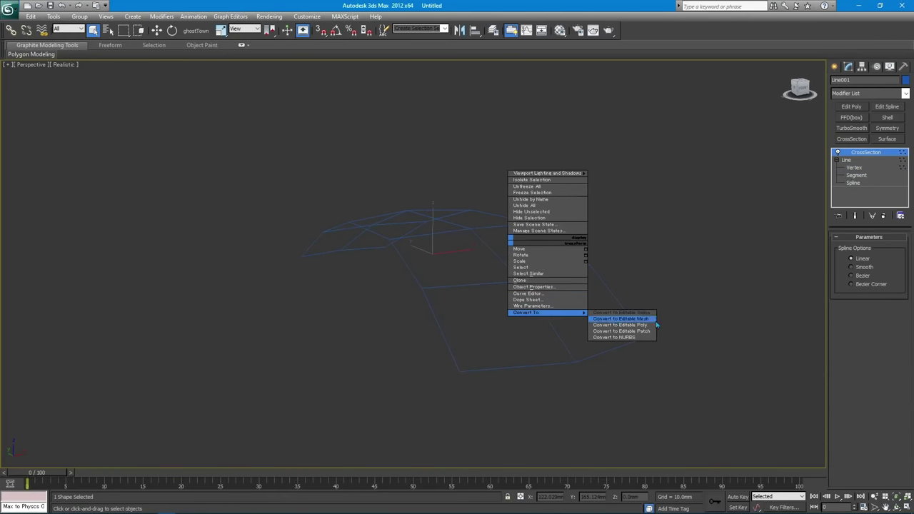
Step: Convert the cage to an Editable Spline and set all its vertices to Smooth
click(646, 316)
key(1)
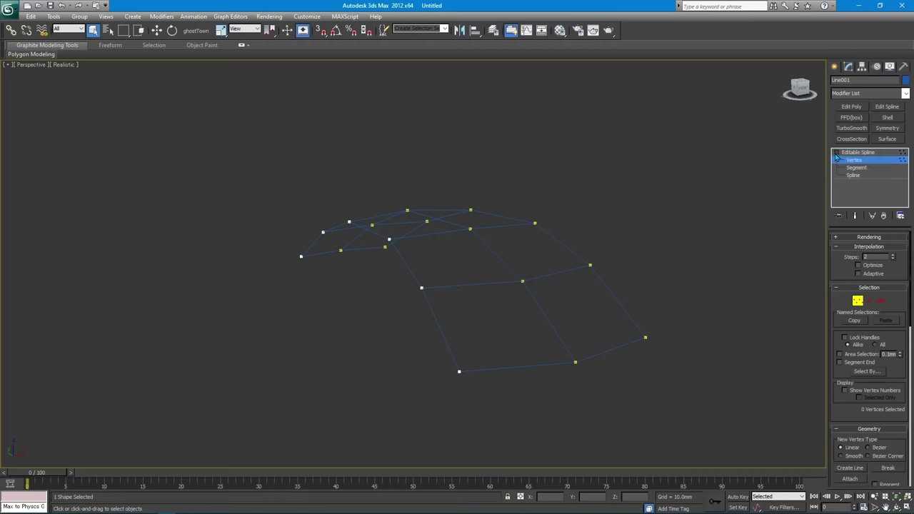
scroll(399, 257, down, 3)
drag(308, 198, 606, 360)
right_click(531, 241)
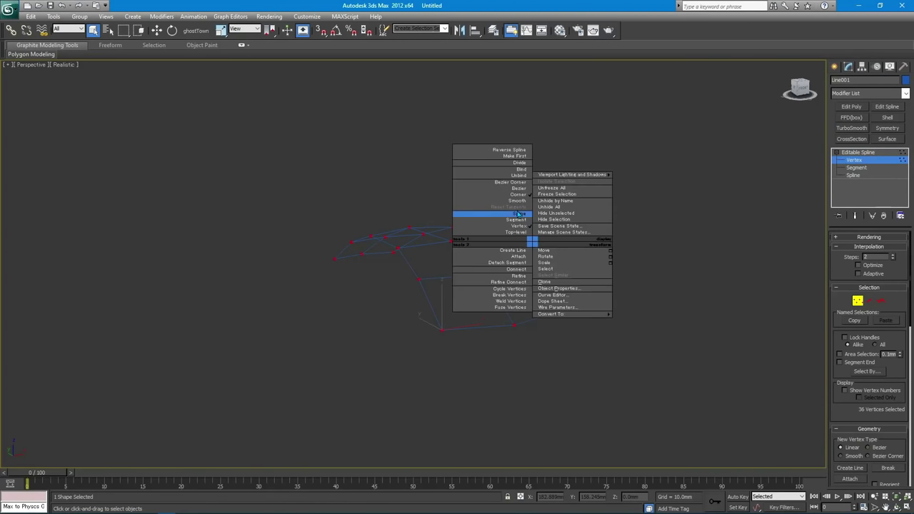
click(516, 208)
click(521, 230)
scroll(497, 255, up, 3)
mouse_move(497, 255)
alt+middle_down()
mouse_move(413, 288)
mouse_move(424, 272)
alt+middle_up()
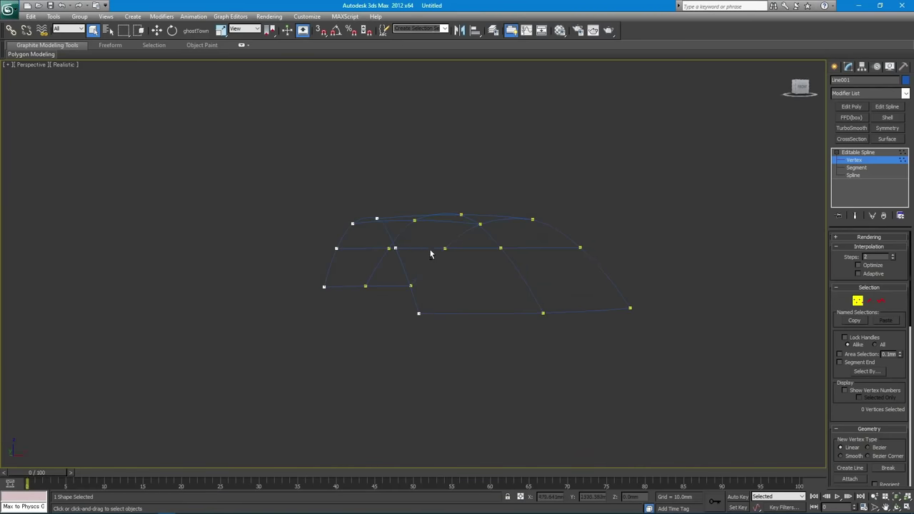
alt+middle_drag(472, 279, 447, 278)
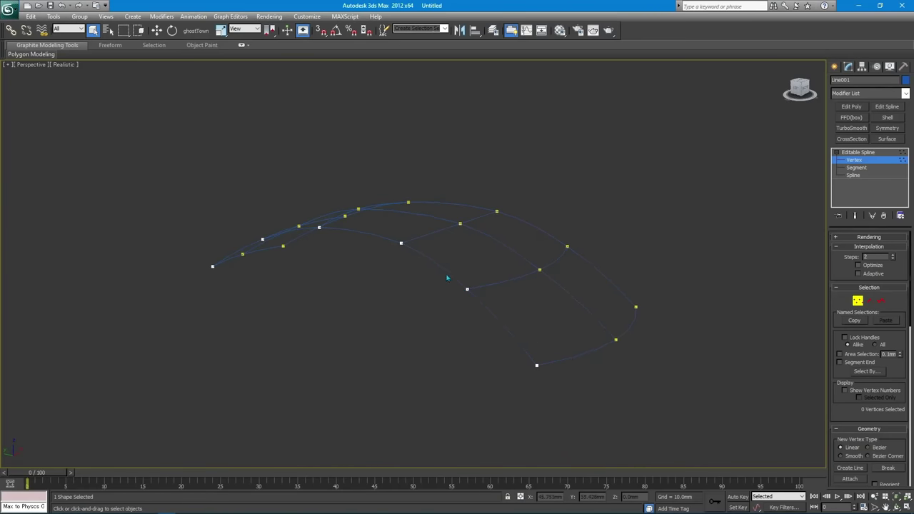
Step: Clone the cage as Line002, align it exactly to Line001, then reselect Line001
click(833, 70)
key(w)
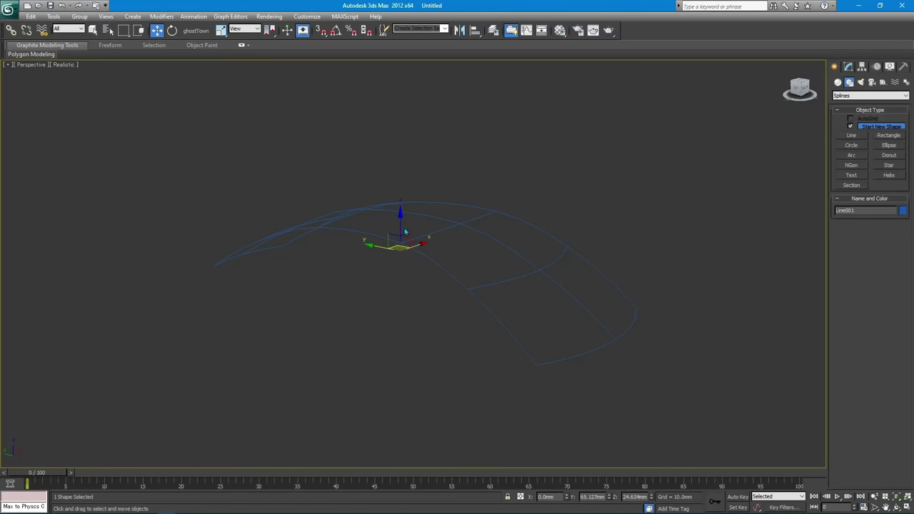
shift+drag(400, 223, 400, 189)
click(462, 300)
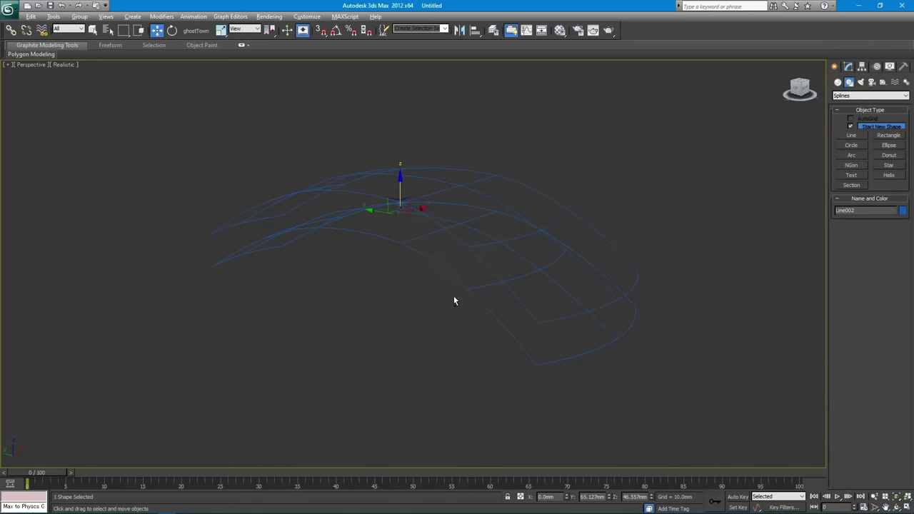
key(alt+a)
click(448, 274)
click(458, 339)
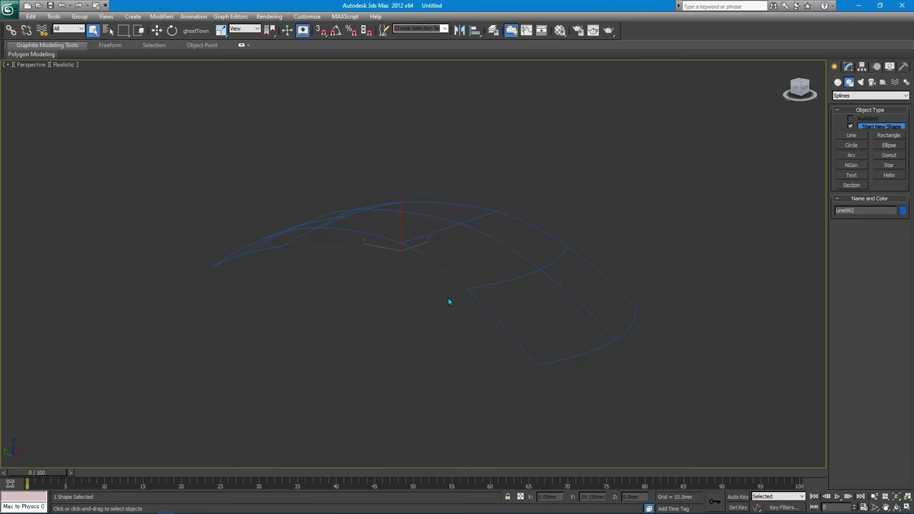
right_click(449, 272)
click(464, 259)
click(400, 248)
click(848, 66)
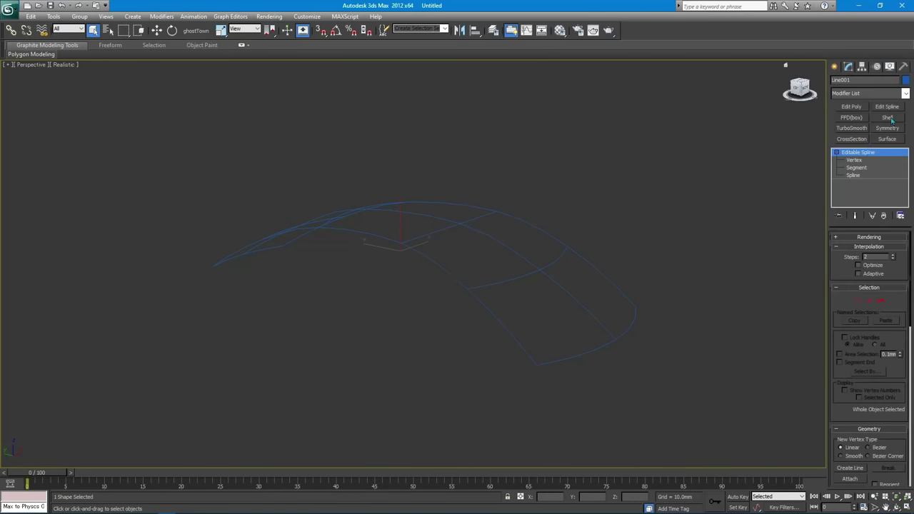
Step: Add a Surface modifier to Line001 with patch Steps set to 1
click(904, 94)
scroll(878, 214, down, 10)
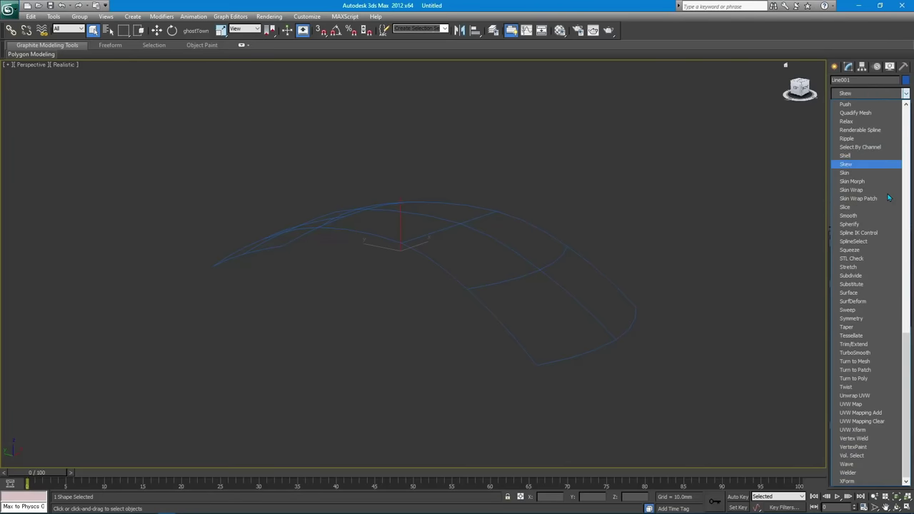
key(Down)
key(Down)
key(Down)
key(Down)
key(Down)
key(Down)
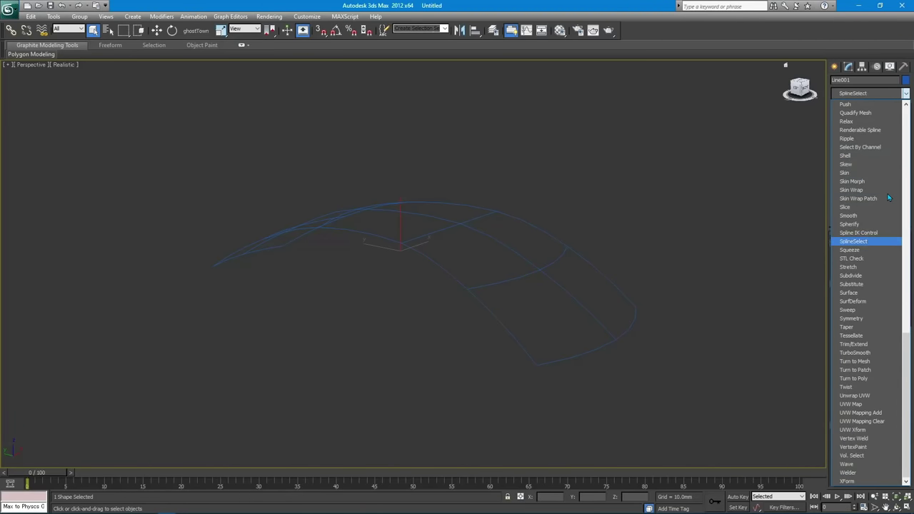
key(Down)
key(Down)
key(Down)
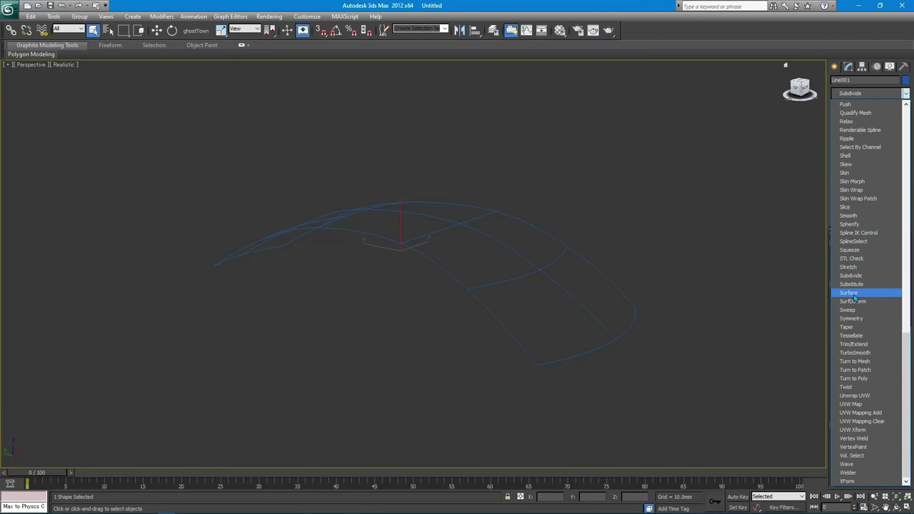
click(848, 293)
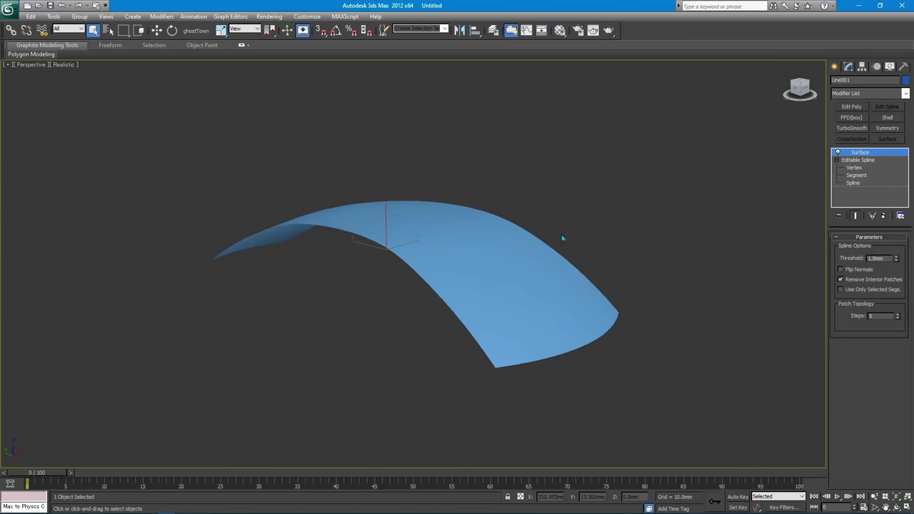
right_click(896, 318)
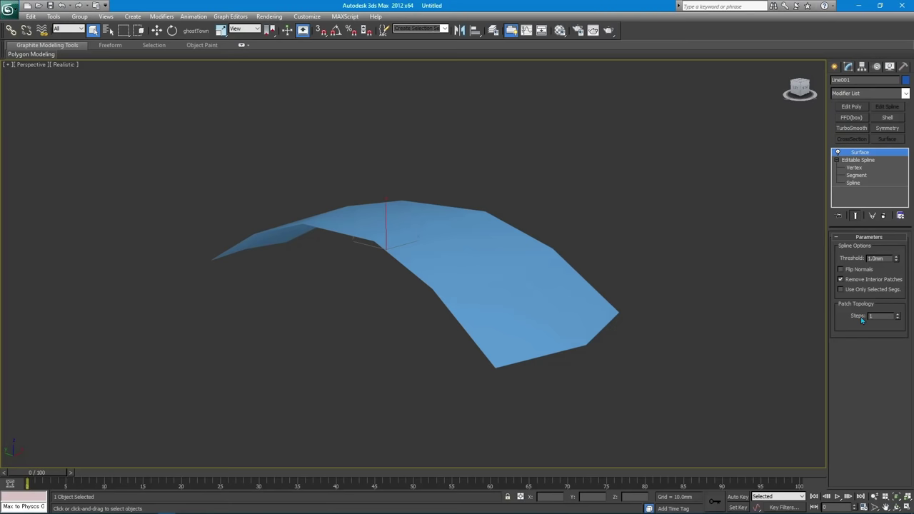
Step: Switch the Perspective view to shaded with Edged Faces (F4) to inspect the surface
mouse_move(581, 244)
alt+middle_down()
mouse_move(434, 230)
mouse_move(434, 218)
alt+middle_up()
key(F4)
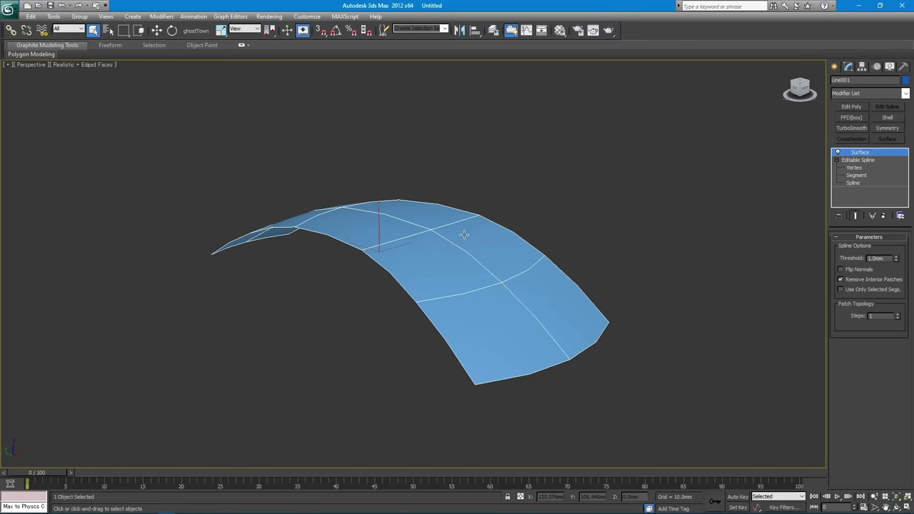
right_click(479, 241)
Step: Turn off the Surface modifier to reveal the spline cage's vertices
click(837, 152)
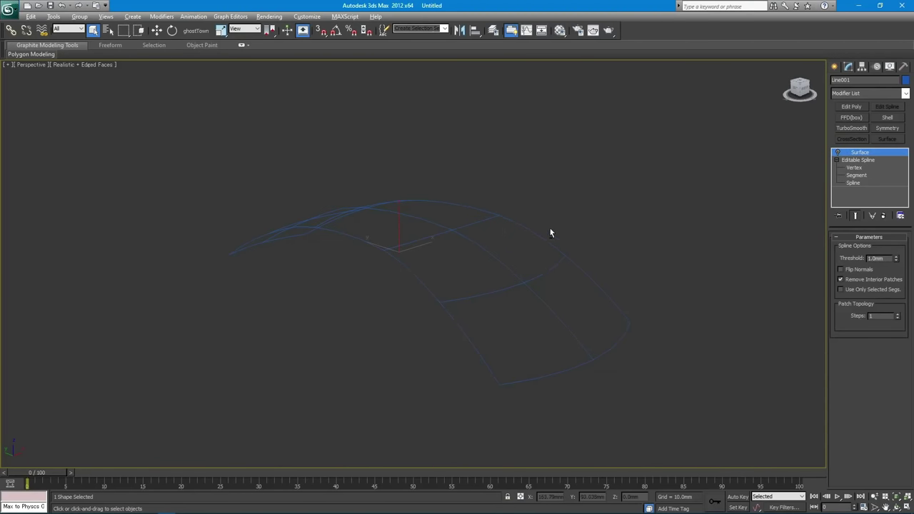
mouse_move(550, 233)
alt+middle_down()
mouse_move(453, 240)
mouse_move(436, 249)
mouse_move(445, 255)
alt+middle_up()
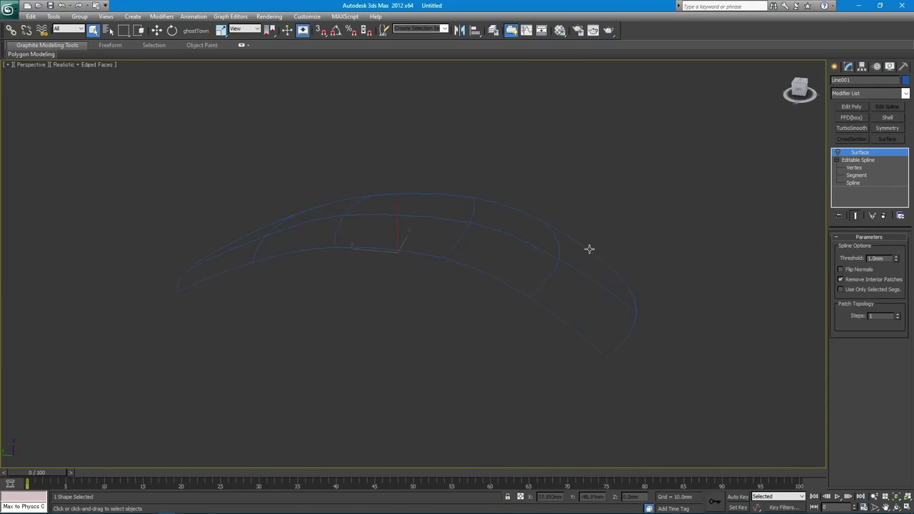
click(857, 167)
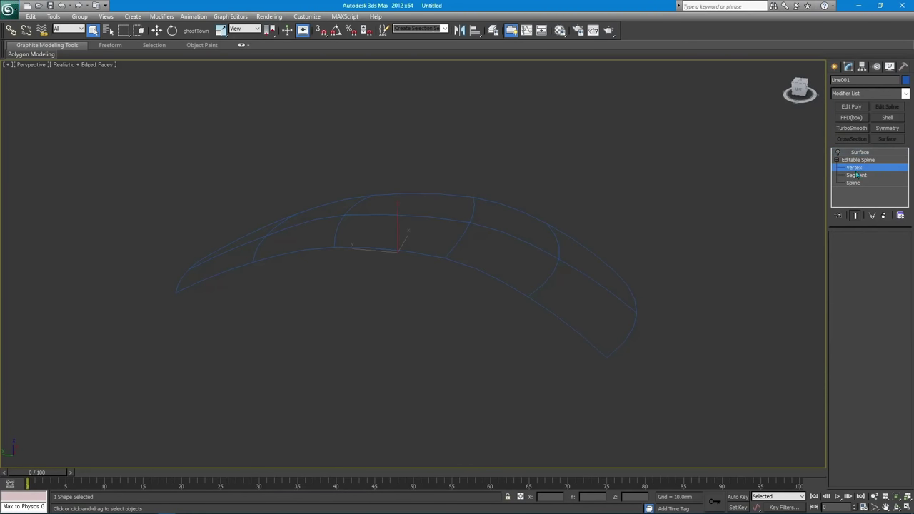
Step: Draw a snapped straight line, Line003, from the cage's lower corner to its left tip
click(833, 67)
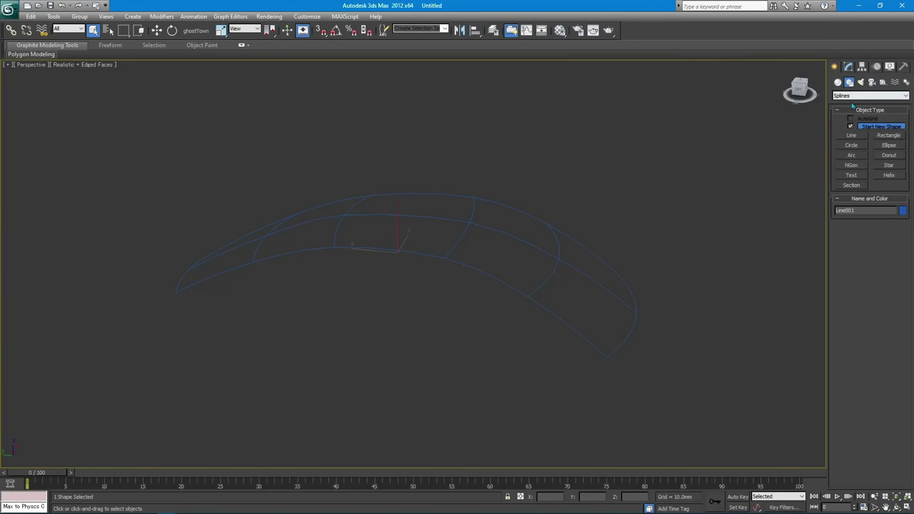
click(851, 135)
key(s)
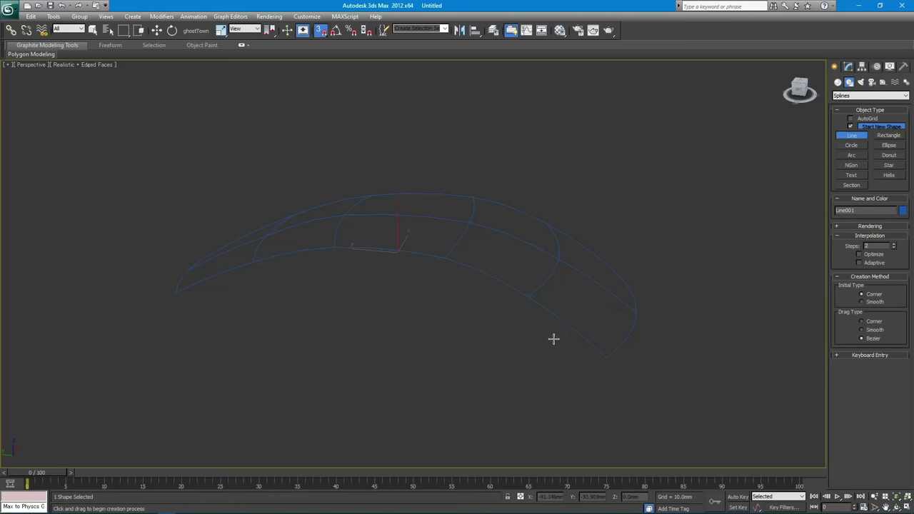
click(607, 358)
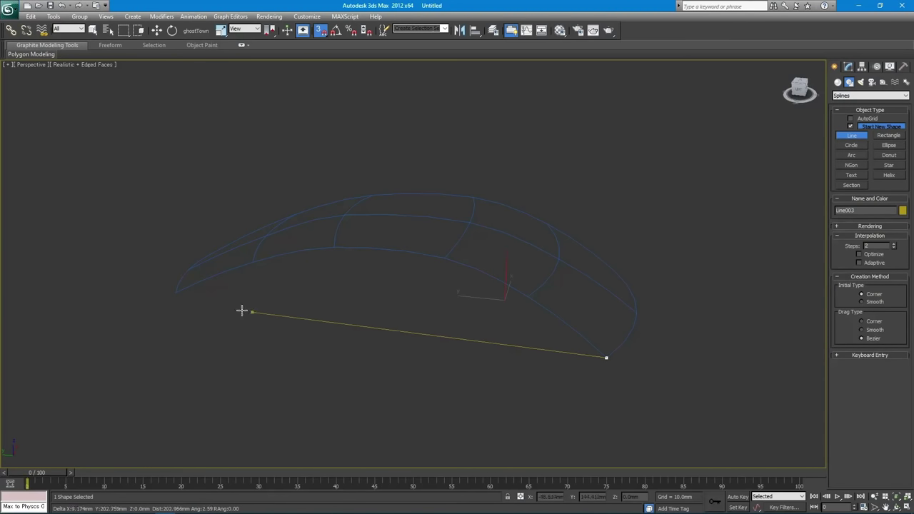
click(176, 292)
right_click(176, 292)
right_click(443, 325)
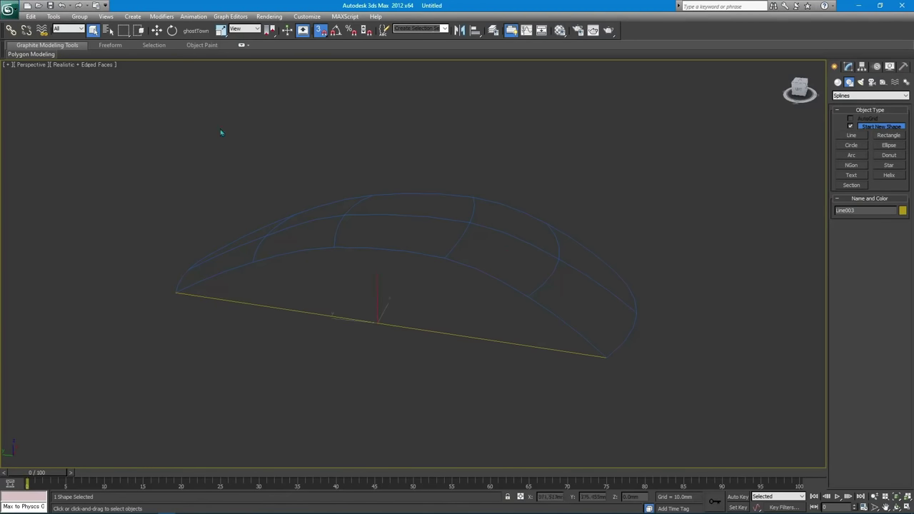
mouse_move(221, 133)
alt+middle_down()
mouse_move(302, 237)
mouse_move(382, 275)
mouse_move(398, 241)
mouse_move(410, 300)
alt+middle_up()
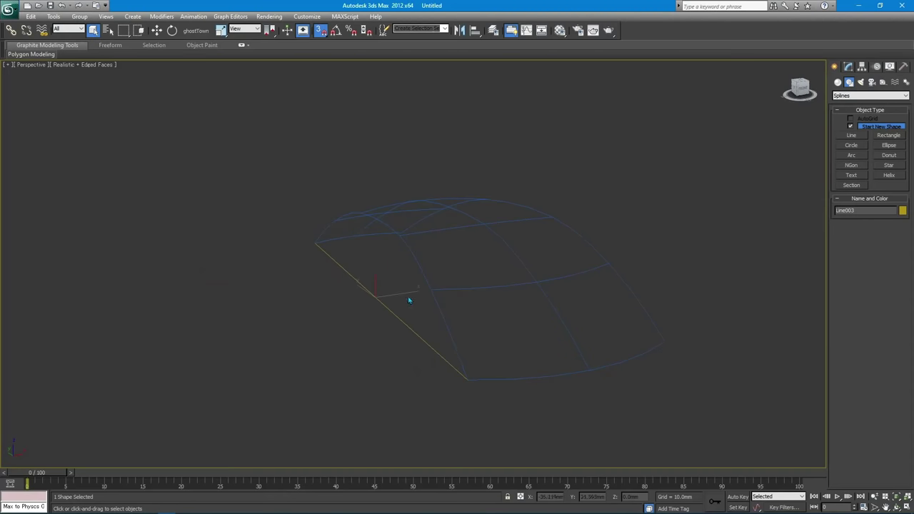
click(848, 66)
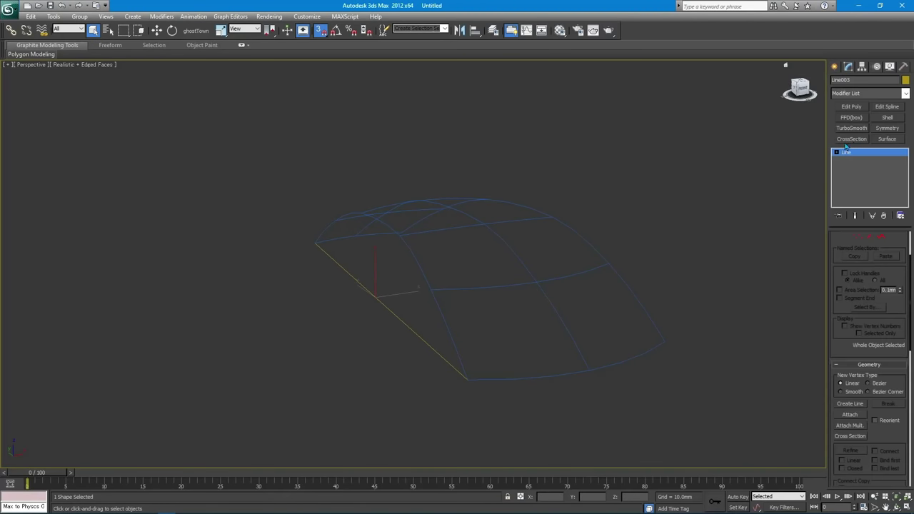
Step: Insert a middle vertex on Line003 with Refine Connect
click(836, 153)
click(856, 167)
drag(421, 302, 388, 326)
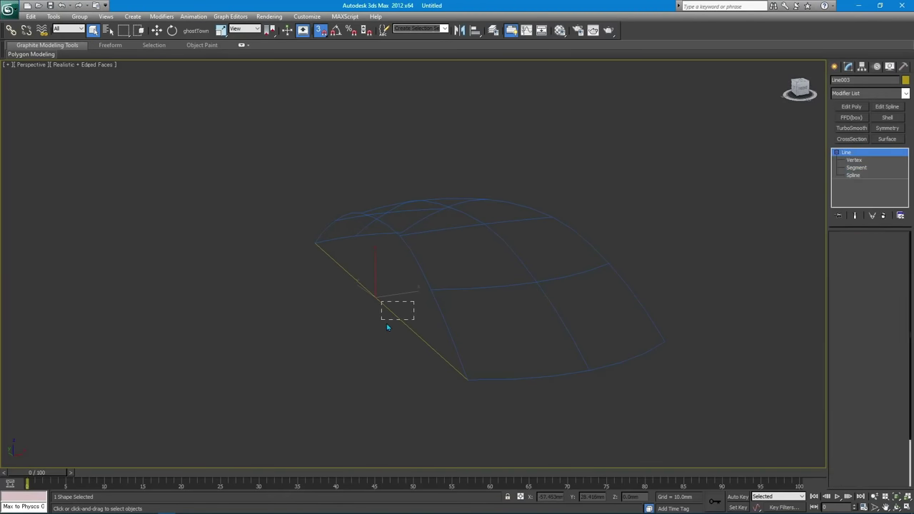
right_click(405, 296)
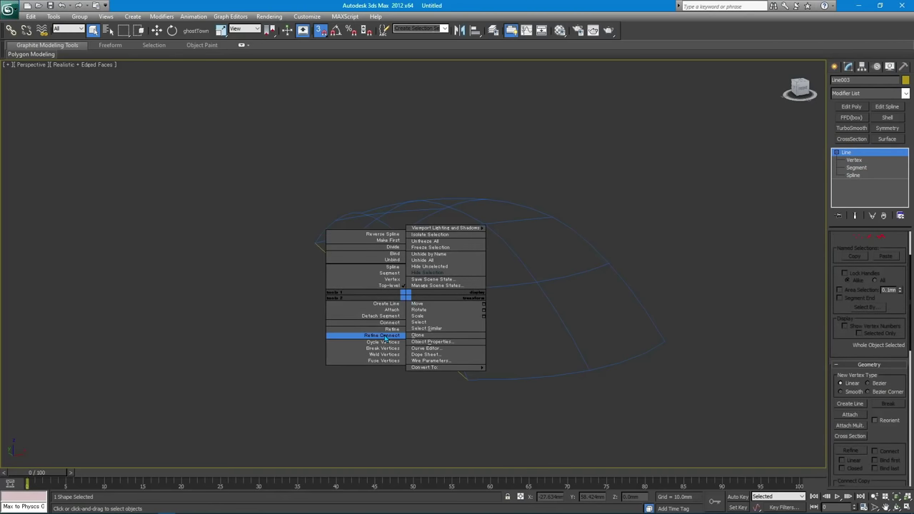
click(384, 335)
click(373, 297)
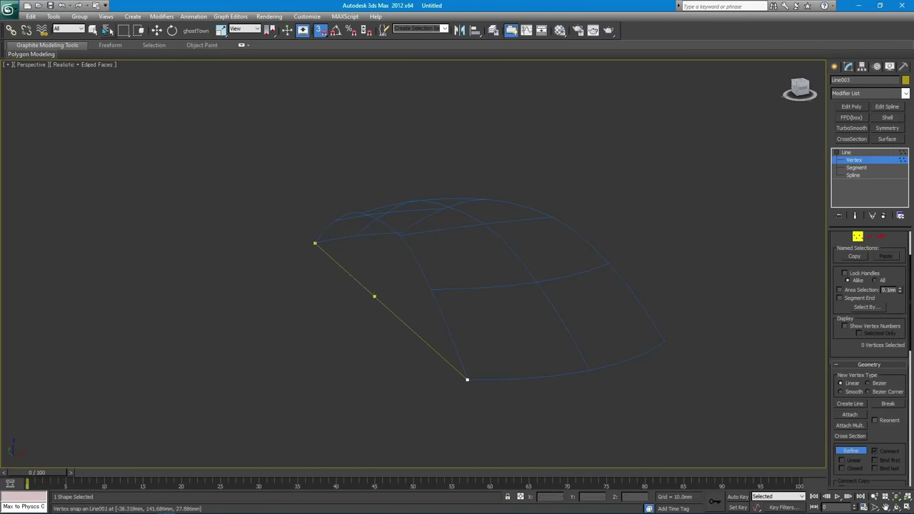
right_click(243, 204)
Step: Pull the new middle vertex outward so the line bows along the cage base
click(374, 295)
key(w)
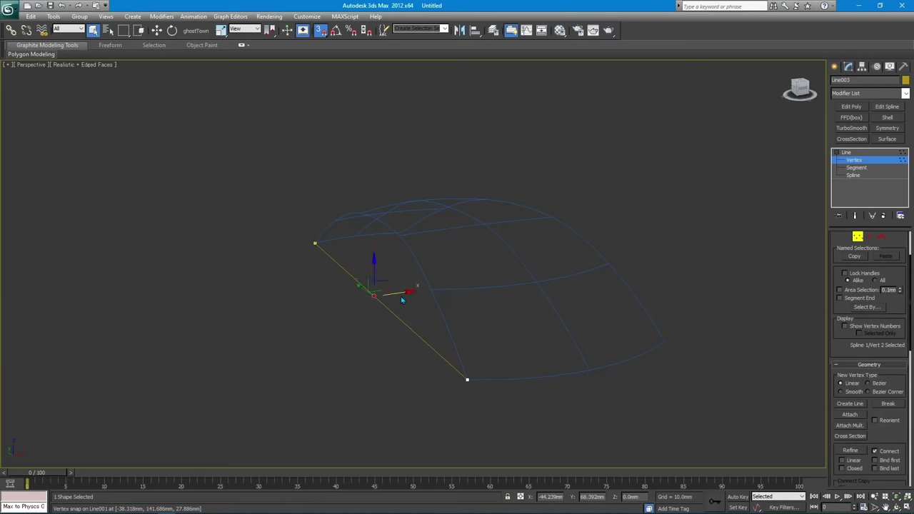
key(s)
drag(401, 292, 386, 299)
key(q)
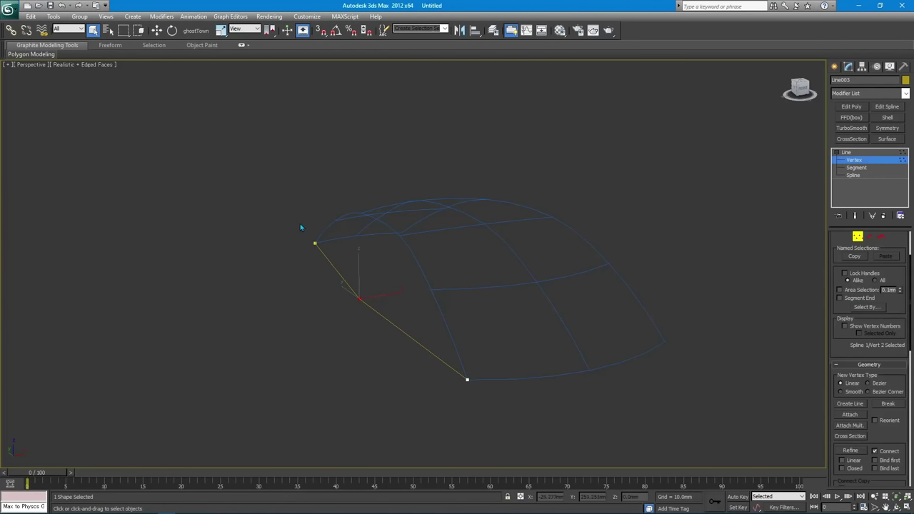
Step: Set all three of the line's vertices to Smooth and check the curve
drag(300, 226, 475, 389)
right_click(455, 290)
click(429, 249)
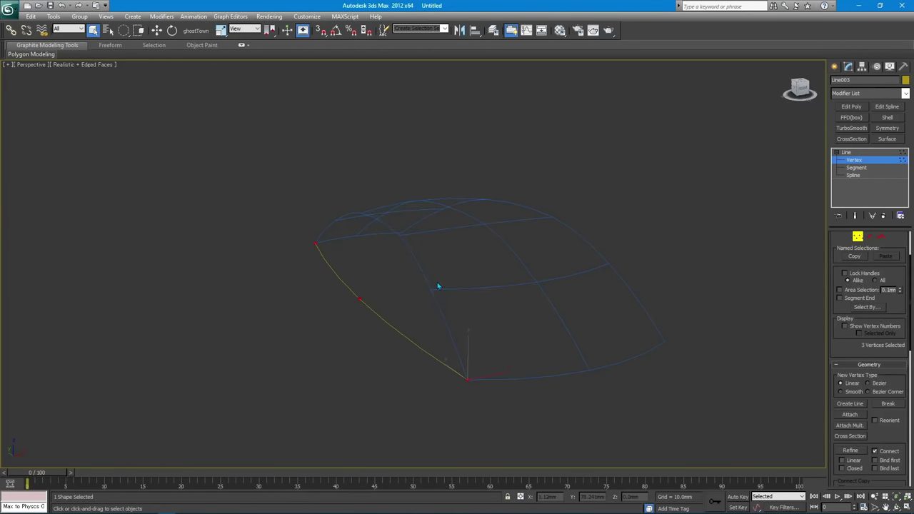
click(436, 283)
mouse_move(436, 283)
alt+middle_down()
mouse_move(481, 276)
mouse_move(513, 298)
alt+middle_up()
click(420, 304)
key(w)
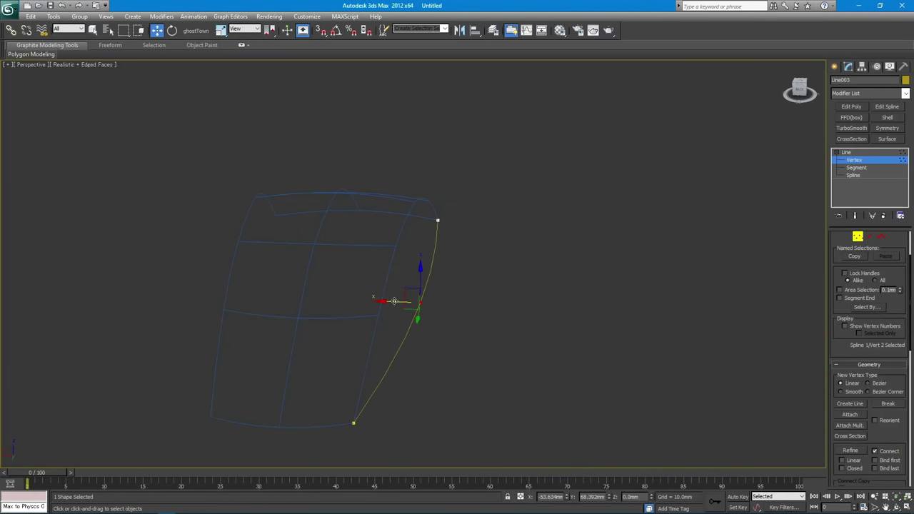
key(q)
mouse_move(422, 300)
alt+middle_down()
mouse_move(369, 296)
mouse_move(391, 296)
alt+middle_up()
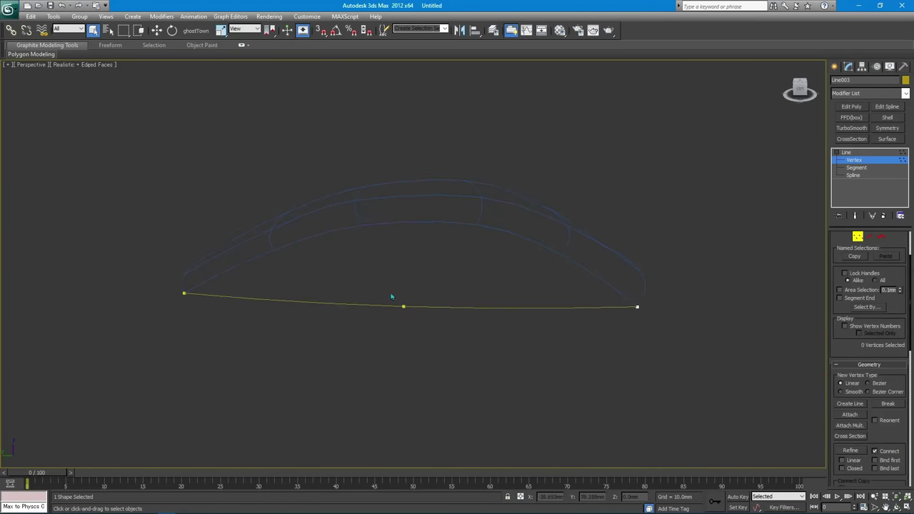
Step: Shift-copy the curved base spline higher up the cage
click(864, 174)
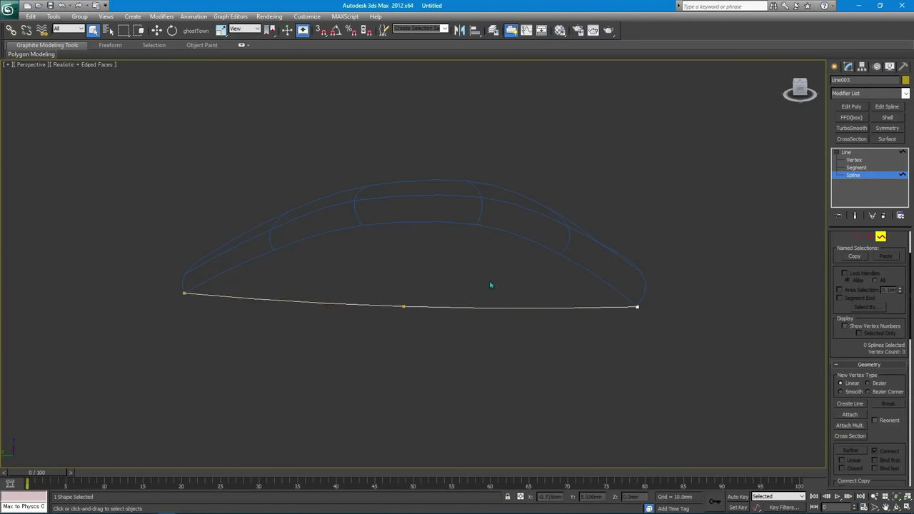
click(490, 305)
key(w)
shift+drag(499, 300, 505, 260)
Step: Snap the copy's right and left endpoints onto higher cage vertices and adjust its middle
key(1)
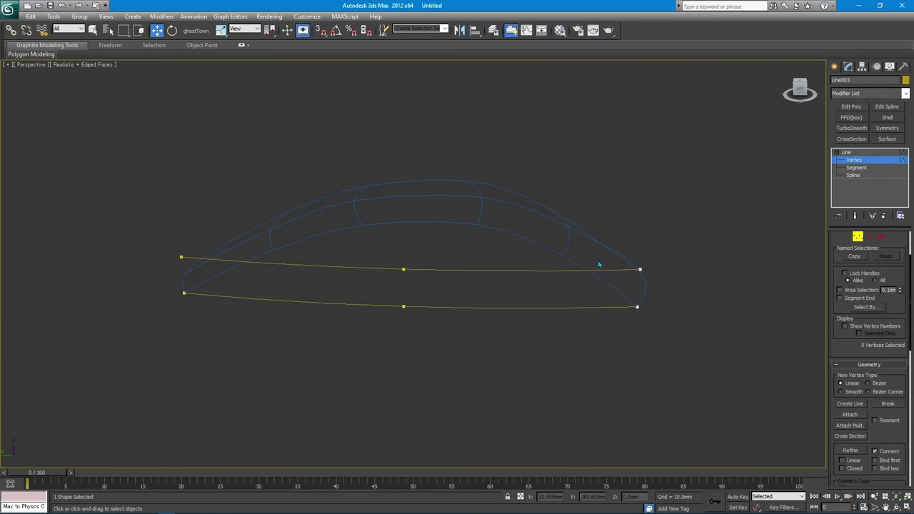
click(640, 269)
key(s)
drag(607, 269, 430, 269)
mouse_move(175, 249)
mouse_down()
mouse_move(214, 267)
mouse_move(273, 250)
mouse_up()
key(q)
mouse_move(391, 262)
mouse_down()
mouse_move(425, 288)
mouse_move(404, 256)
mouse_up()
key(w)
key(q)
click(442, 262)
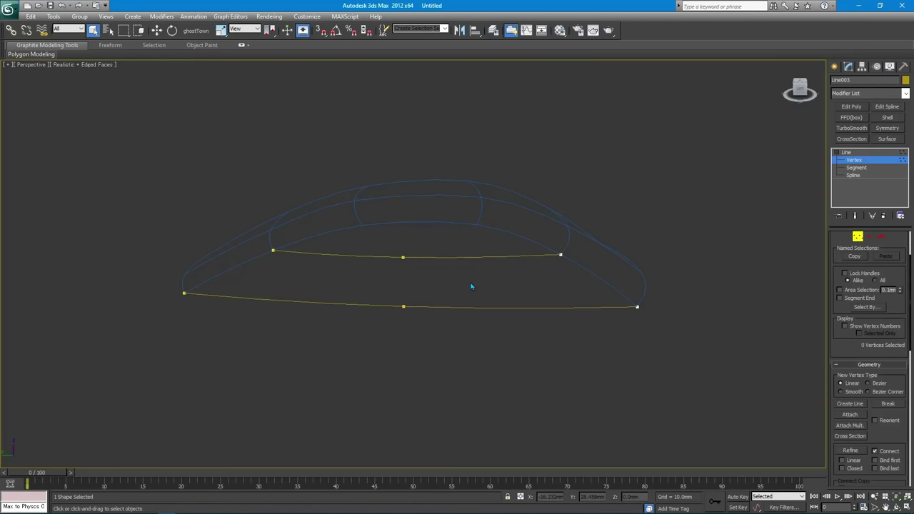
right_click(470, 284)
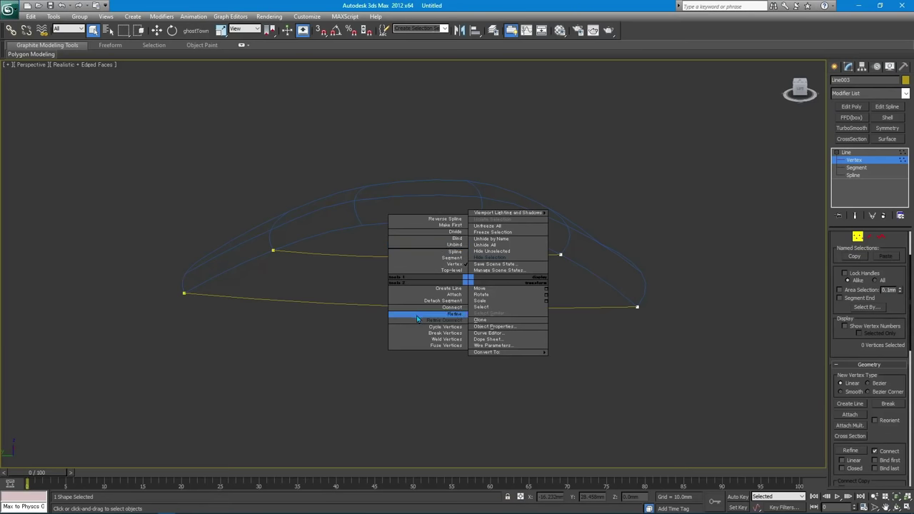
Step: Draw a snapped line from a top cage vertex through both curves' middle vertices
click(422, 289)
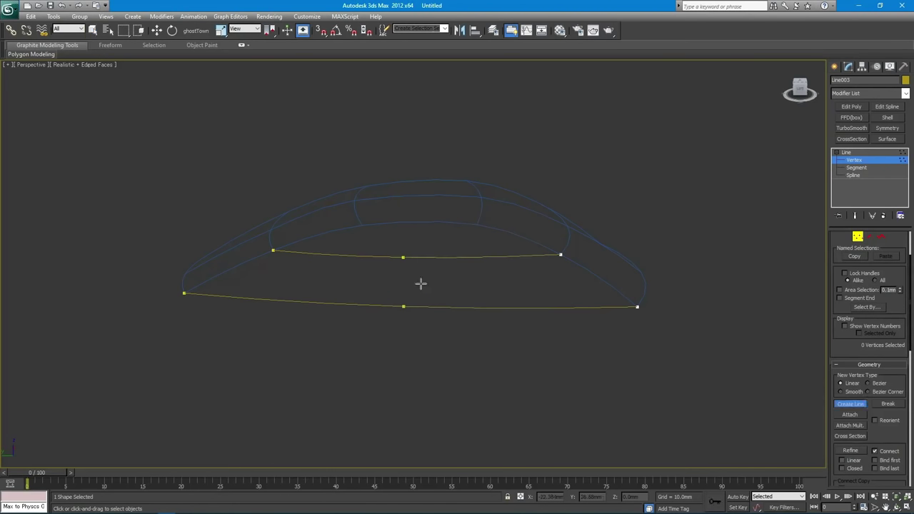
key(s)
click(361, 225)
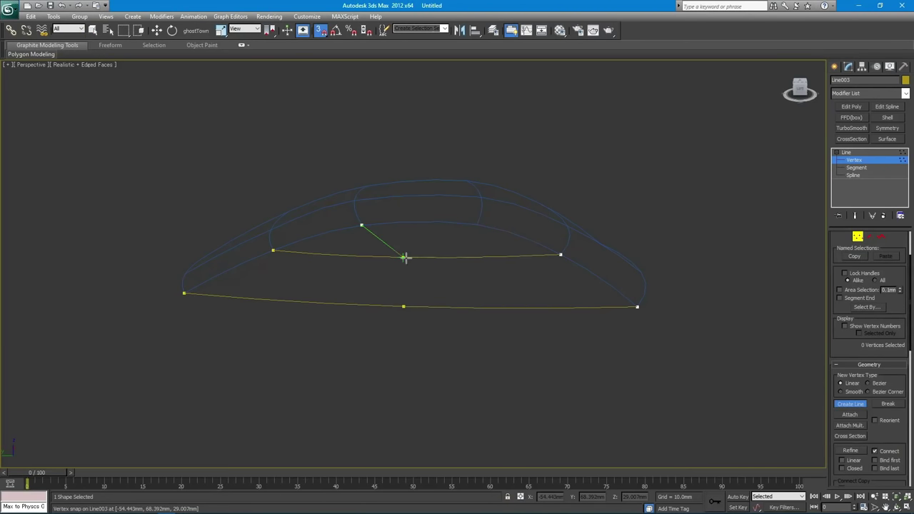
click(404, 257)
click(404, 307)
right_click(433, 287)
click(92, 29)
Step: Set the vertex where it crosses the upper curve to Smooth and inspect from the side
click(410, 266)
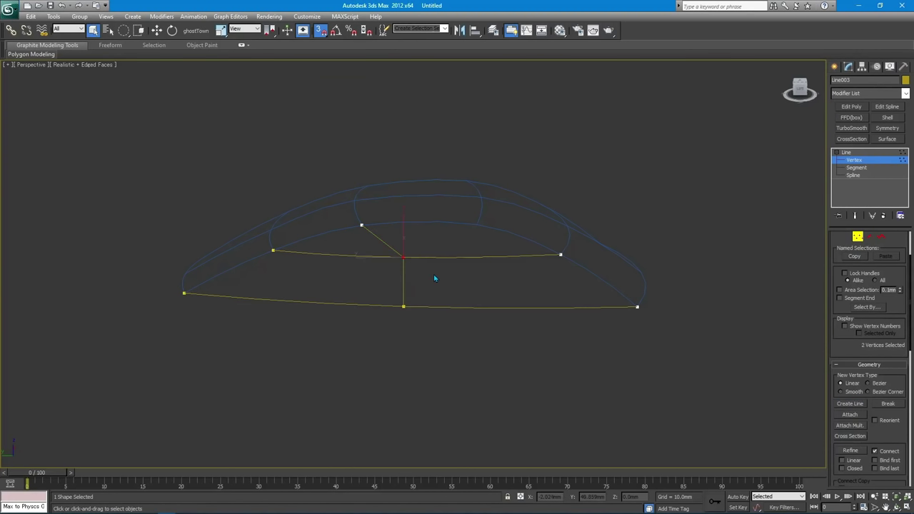
right_click(435, 277)
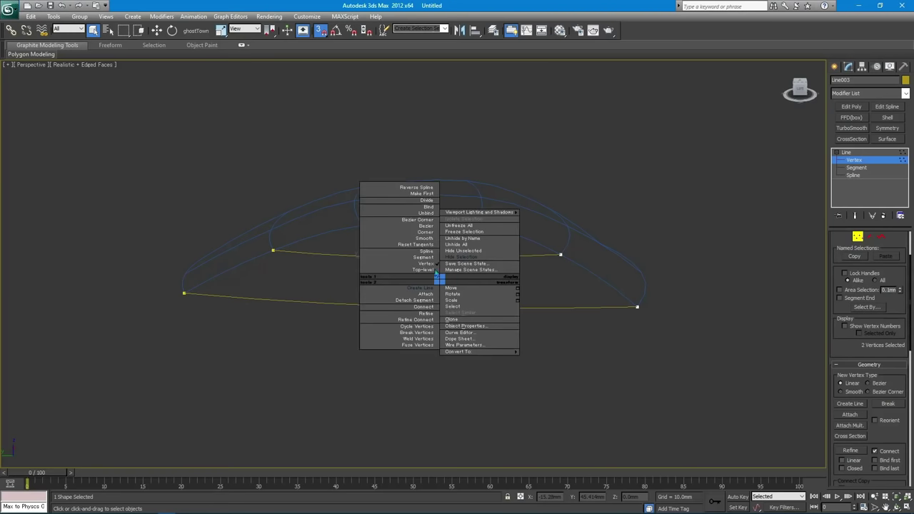
click(397, 245)
key(w)
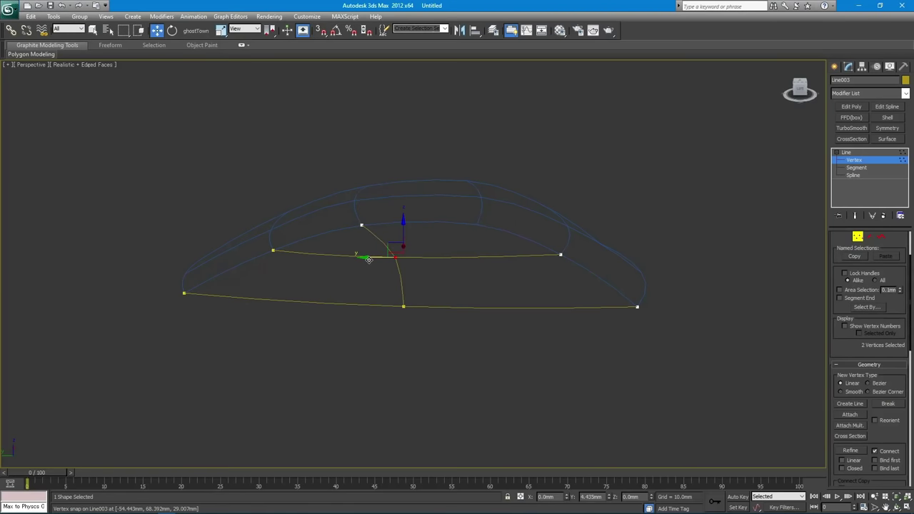
alt+middle_drag(381, 258, 424, 261)
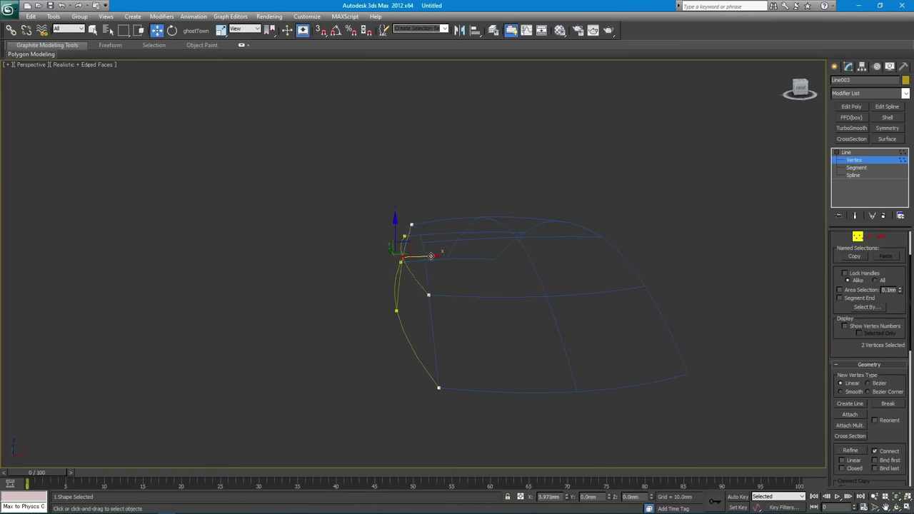
key(q)
click(459, 275)
mouse_move(459, 275)
alt+middle_down()
mouse_move(525, 288)
mouse_move(452, 272)
alt+middle_up()
mouse_move(400, 326)
alt+middle_down()
mouse_move(344, 316)
mouse_move(385, 319)
mouse_move(412, 374)
alt+middle_up()
key(w)
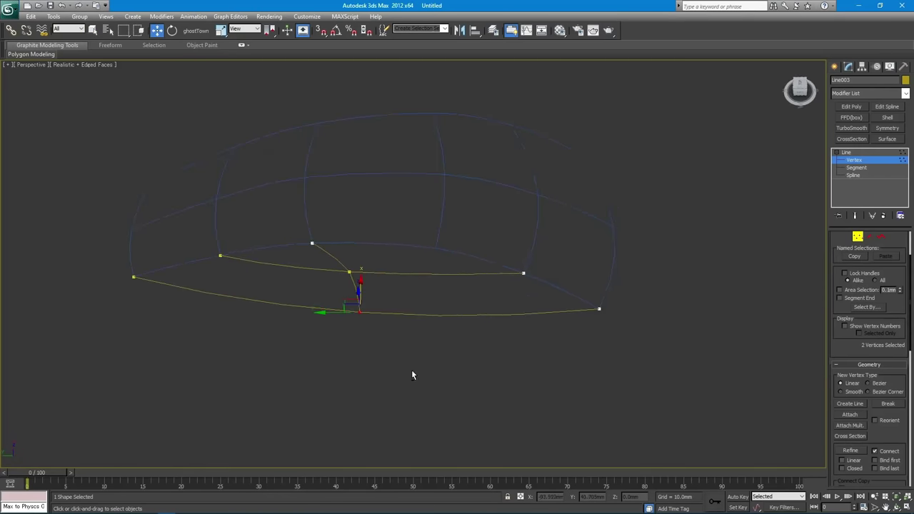
mouse_move(324, 312)
alt+middle_down()
mouse_move(307, 249)
mouse_move(462, 288)
mouse_move(500, 234)
alt+middle_up()
key(q)
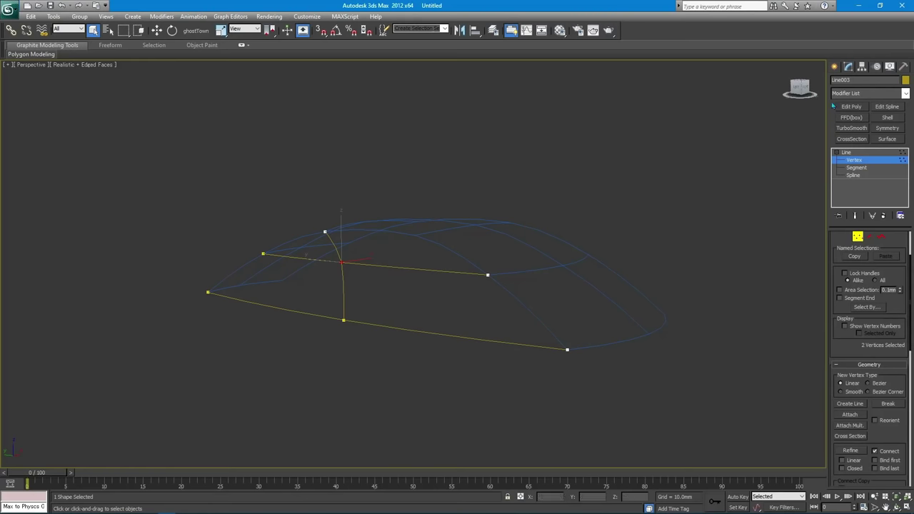
Step: Attach the yellow Line003 spline into Line001's Editable Spline, then return to its Surface modifier
click(834, 67)
alt+middle_drag(632, 193, 571, 249)
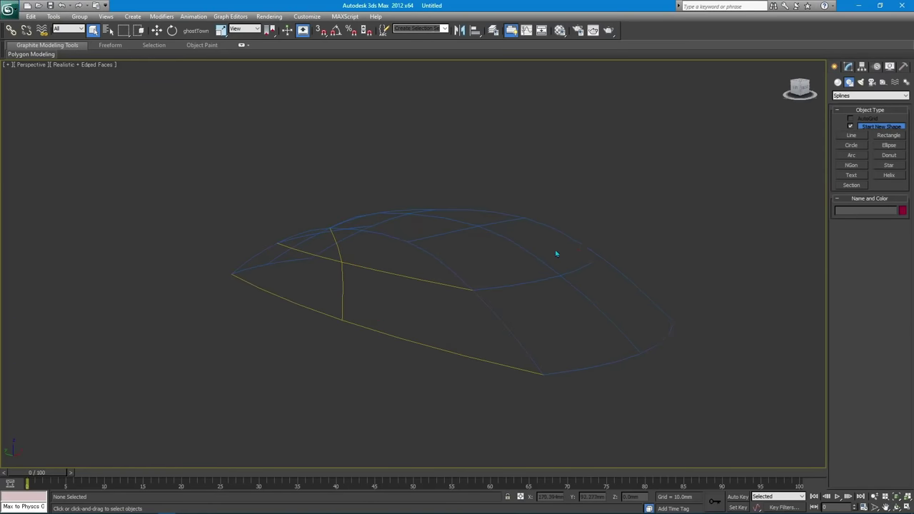
click(847, 66)
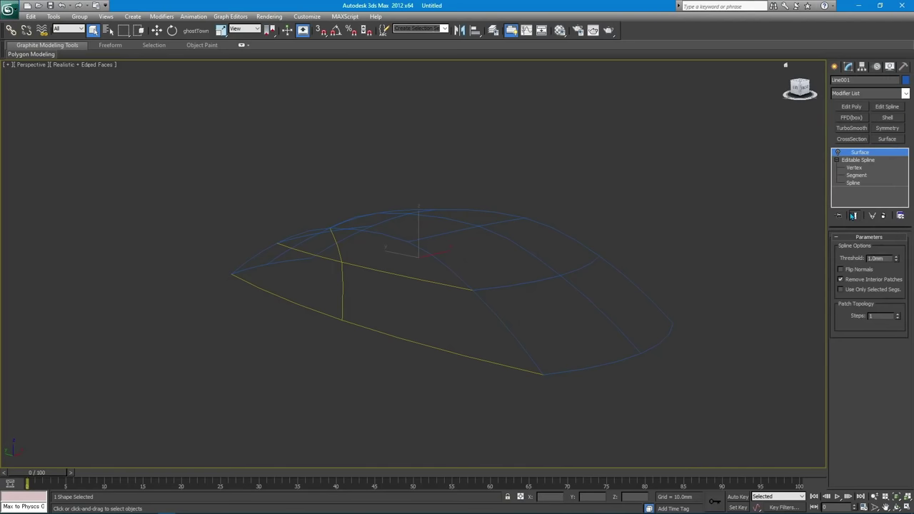
click(858, 160)
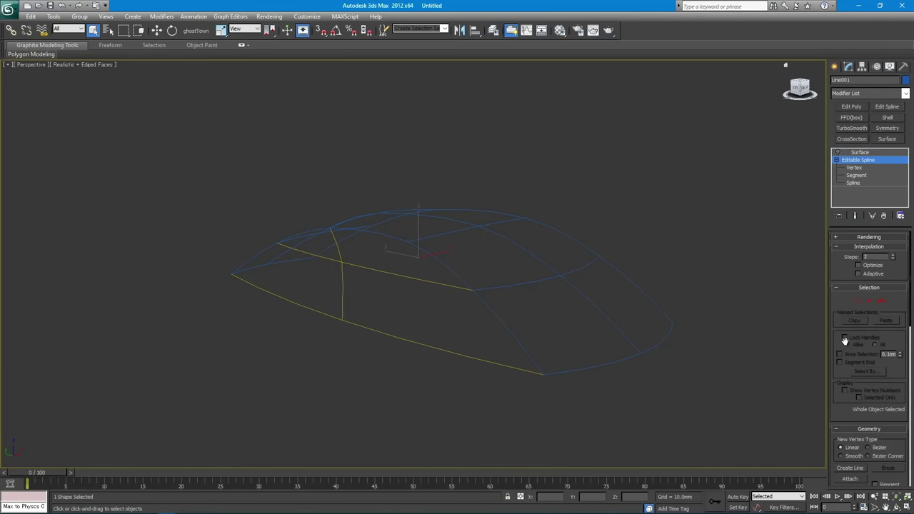
scroll(856, 411, down, 3)
click(849, 425)
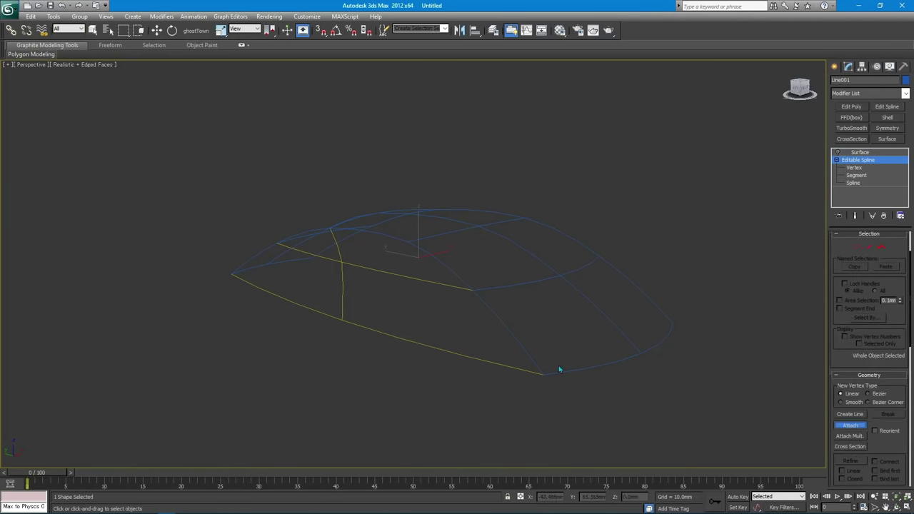
click(493, 359)
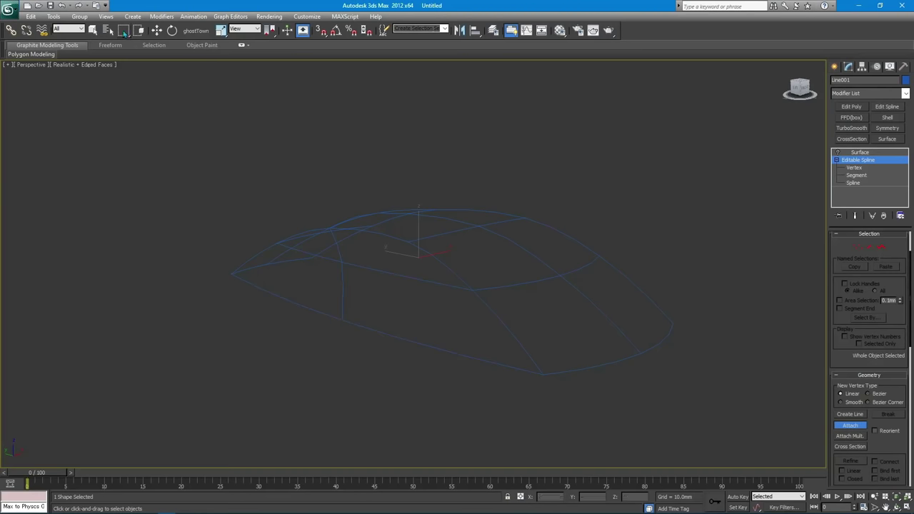
click(93, 30)
click(862, 154)
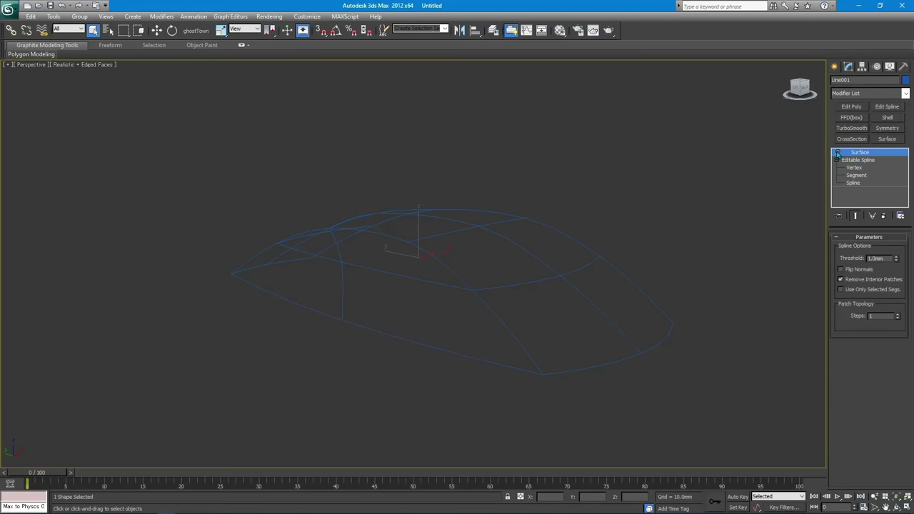
Step: Raise the Surface Steps to 2, then set them back to 1 on the shaded shell
mouse_move(612, 249)
alt+middle_down()
mouse_move(416, 260)
mouse_move(463, 262)
mouse_move(442, 274)
mouse_move(441, 257)
alt+middle_up()
click(898, 314)
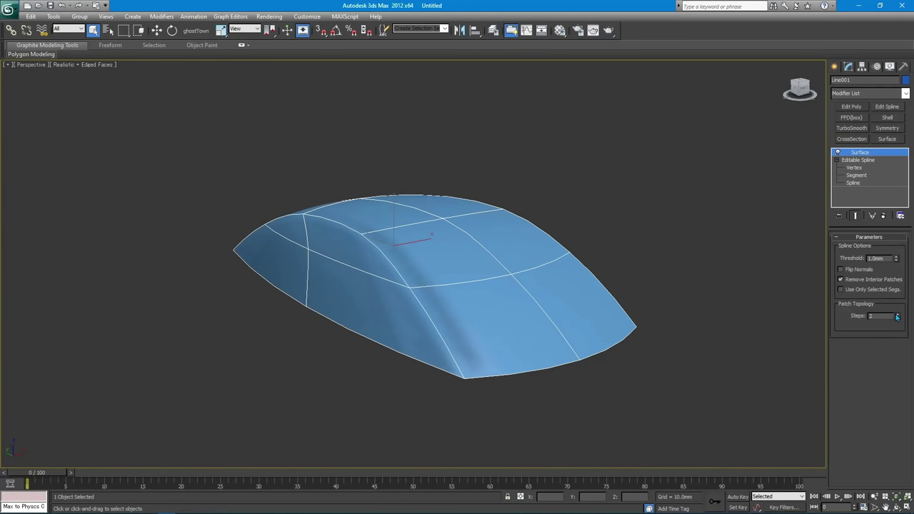
click(898, 318)
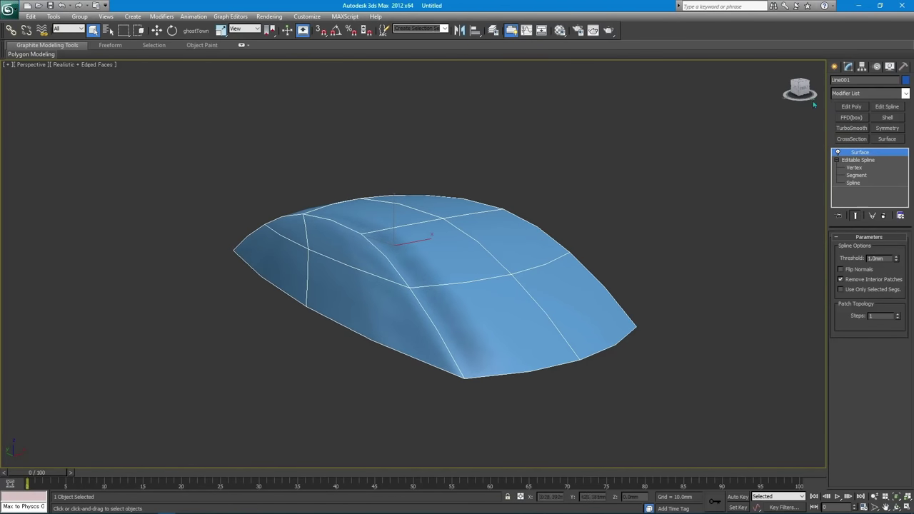
click(833, 67)
Step: Clone the shell upward as a single copy, Line003, and align it exactly onto the original
key(w)
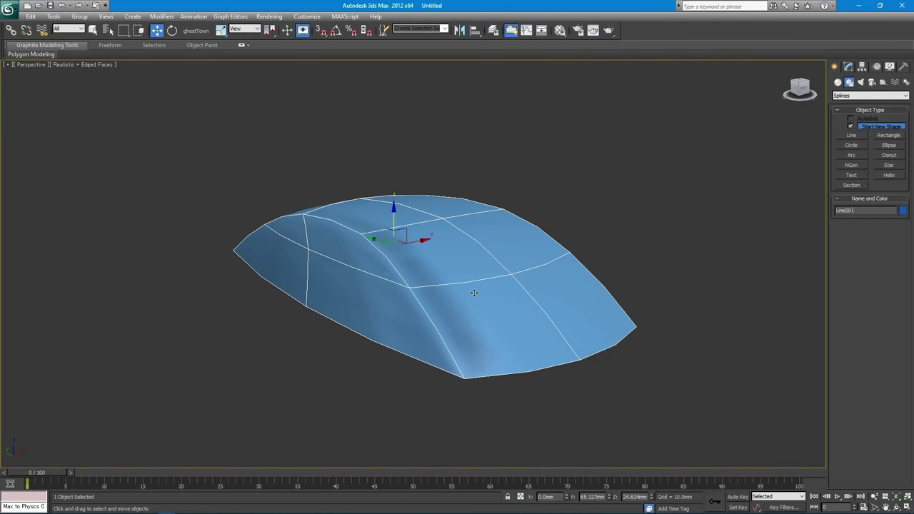
shift+drag(402, 221, 401, 199)
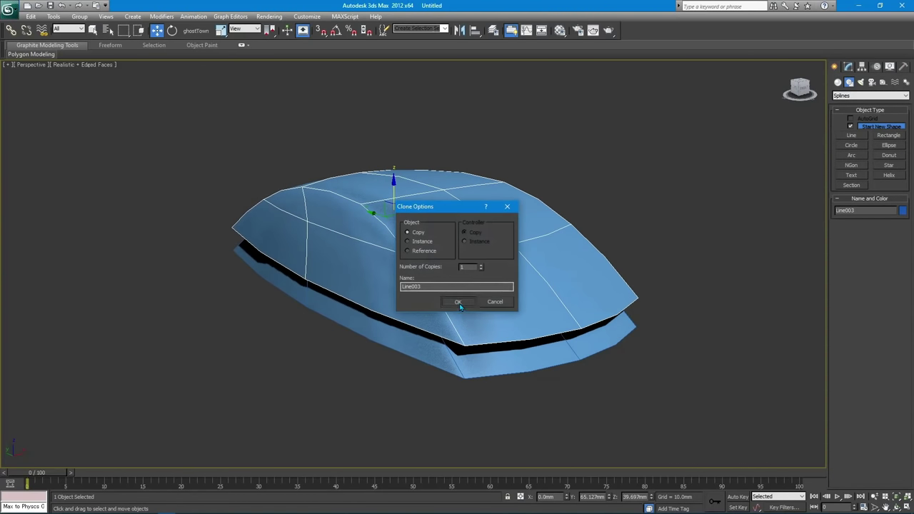
click(460, 301)
key(alt+a)
click(510, 364)
click(462, 340)
Step: Return to object selection and open the copied shell's context menu to convert it
key(q)
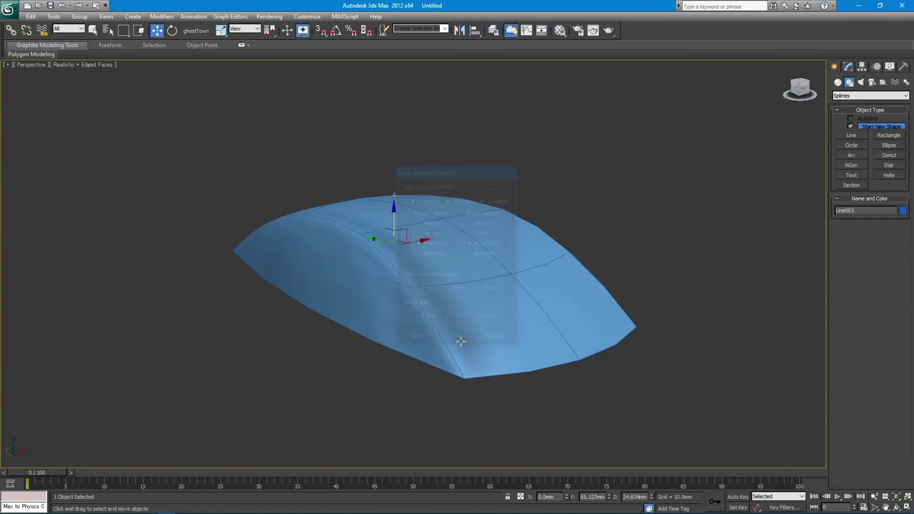
right_click(479, 299)
click(500, 274)
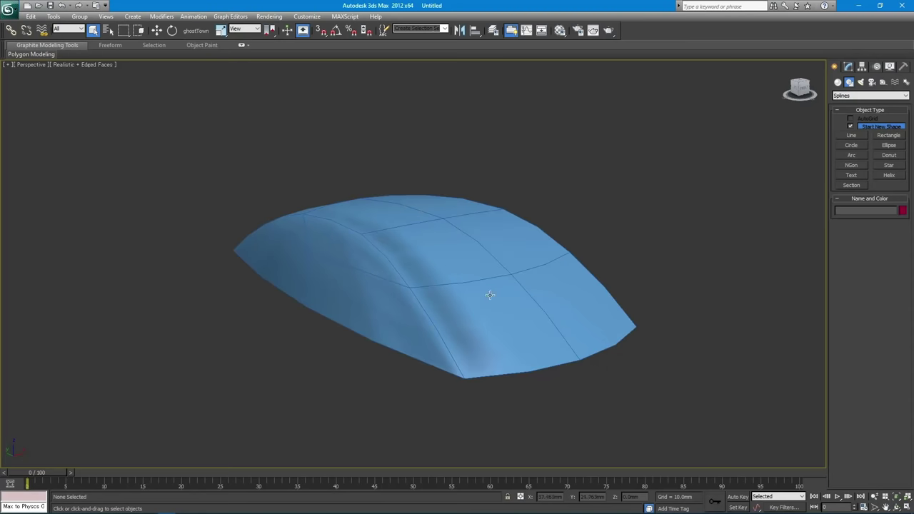
right_click(503, 256)
mouse_move(539, 326)
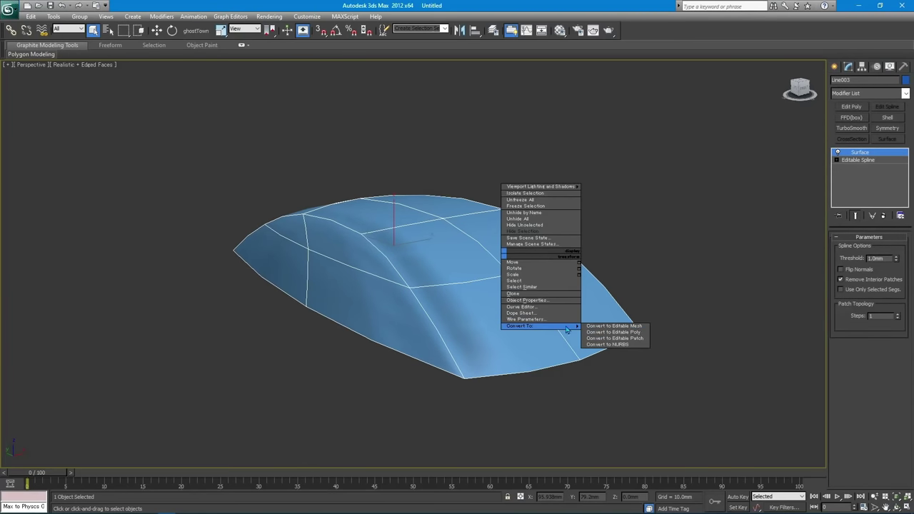
Step: Toggle the Surface modifier off and on to inspect the spline cage, then convert the copy to Editable Poly
click(542, 352)
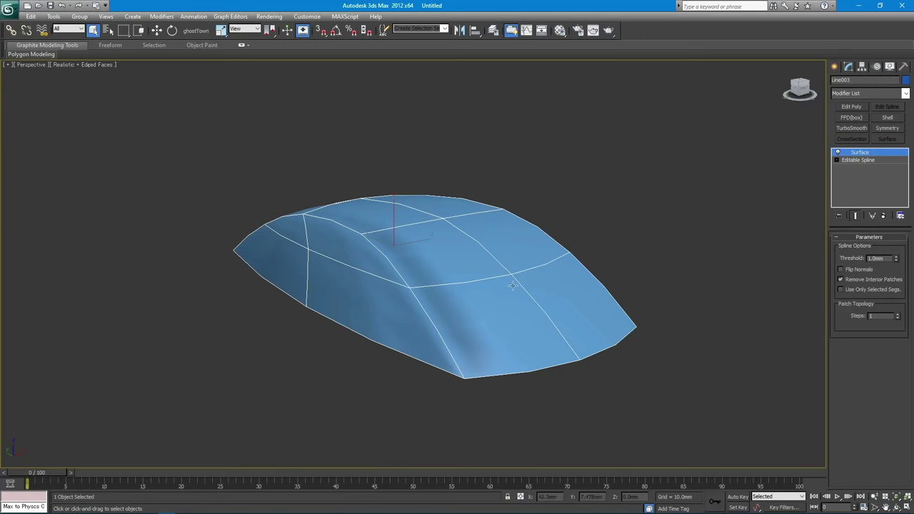
click(837, 152)
alt+middle_drag(507, 274, 498, 340)
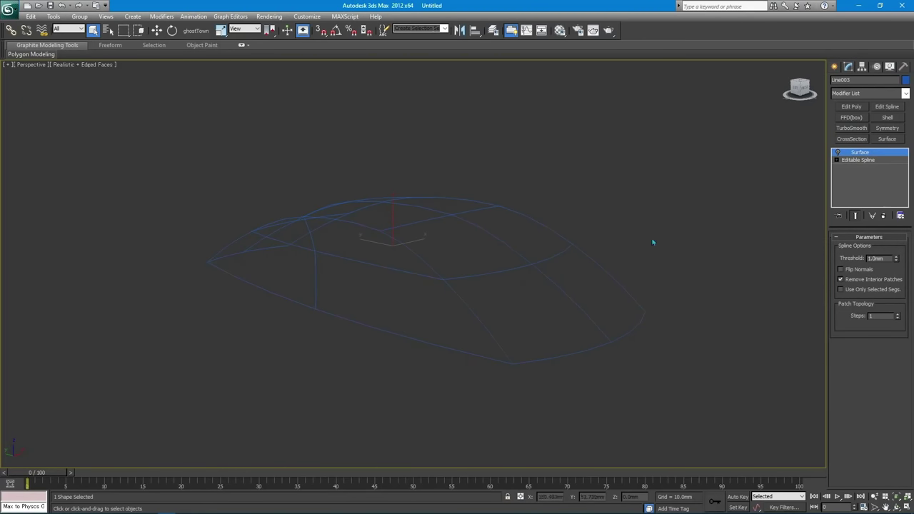
click(838, 153)
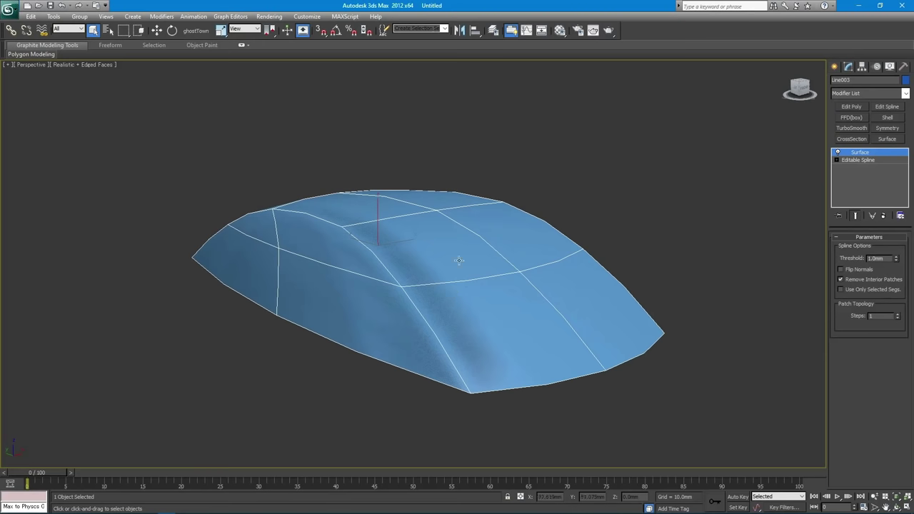
right_click(459, 260)
mouse_move(494, 329)
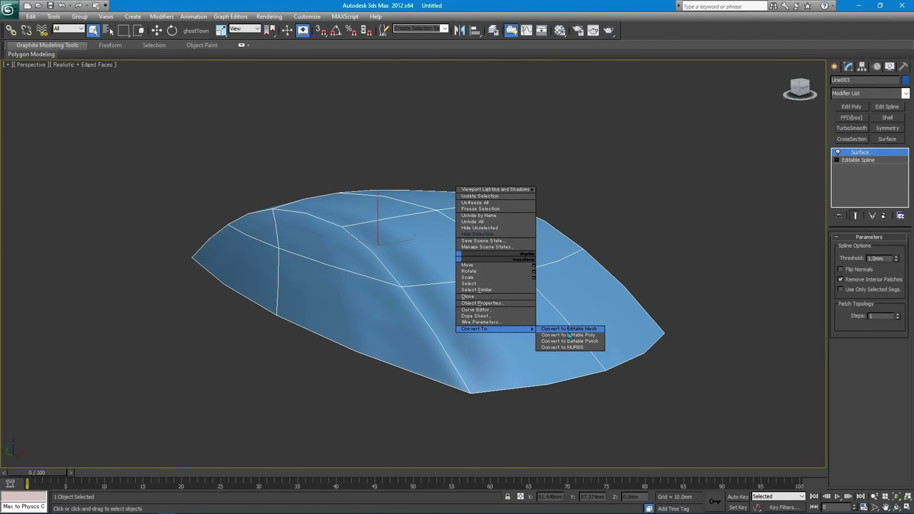
click(573, 334)
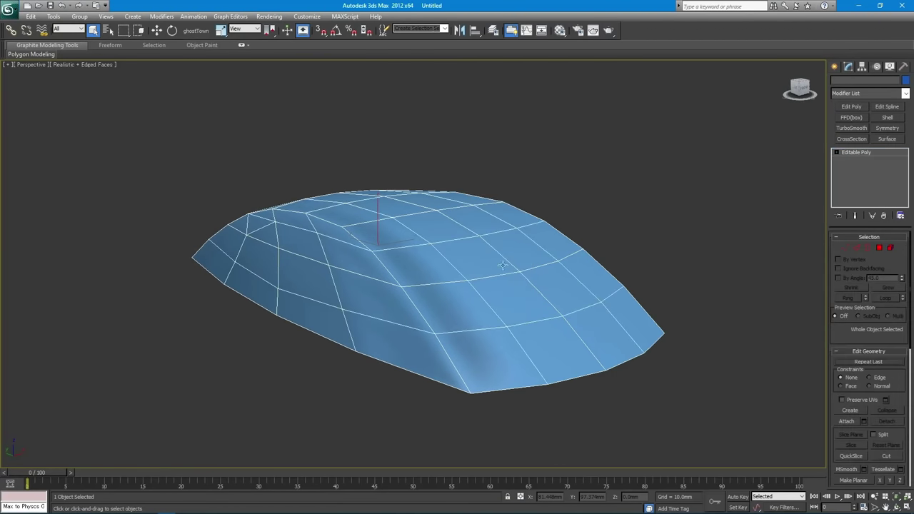
Step: In Front view at Polygon level, box-select and delete the right-half polygons, leaving a half shell
mouse_move(461, 259)
alt+middle_down()
mouse_move(408, 261)
mouse_move(400, 272)
alt+middle_up()
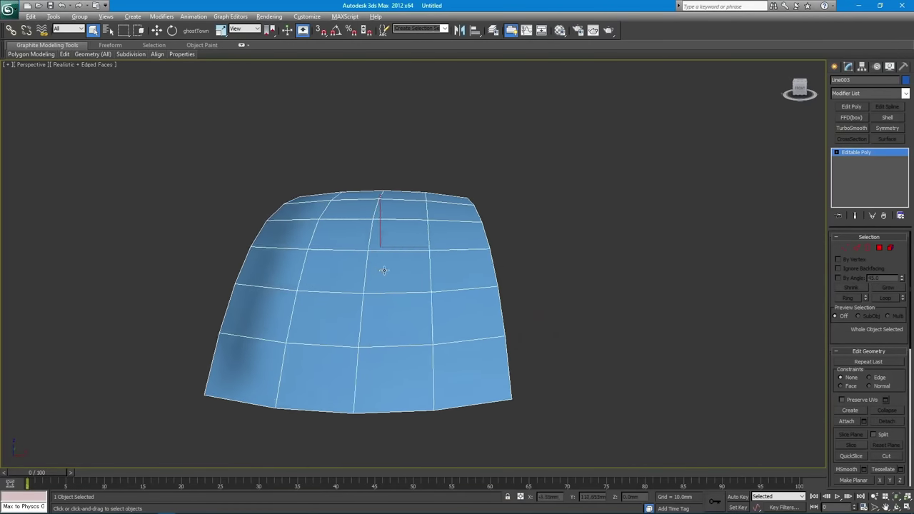
click(879, 248)
key(f)
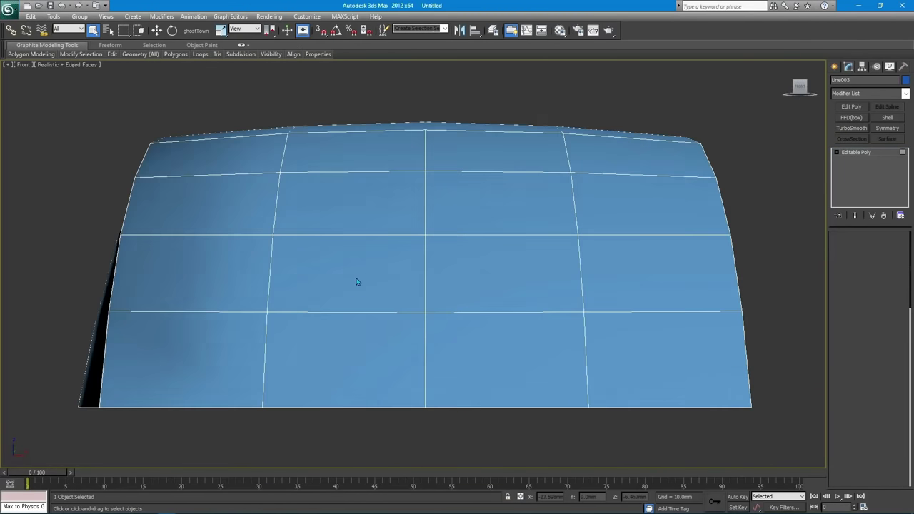
scroll(357, 281, down, 3)
drag(636, 345, 655, 376)
key(Delete)
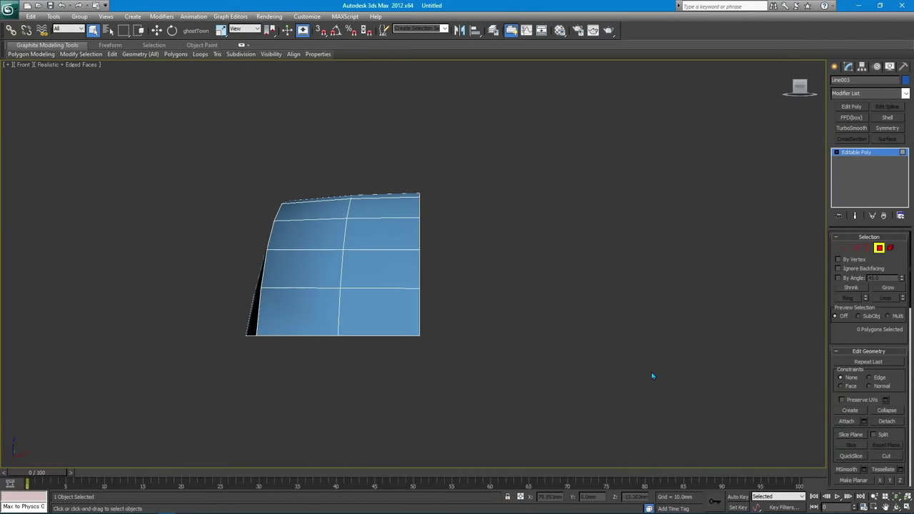
key(p)
mouse_move(443, 331)
alt+middle_down()
mouse_move(475, 333)
mouse_move(424, 330)
mouse_move(430, 345)
mouse_move(413, 337)
mouse_move(432, 295)
alt+middle_up()
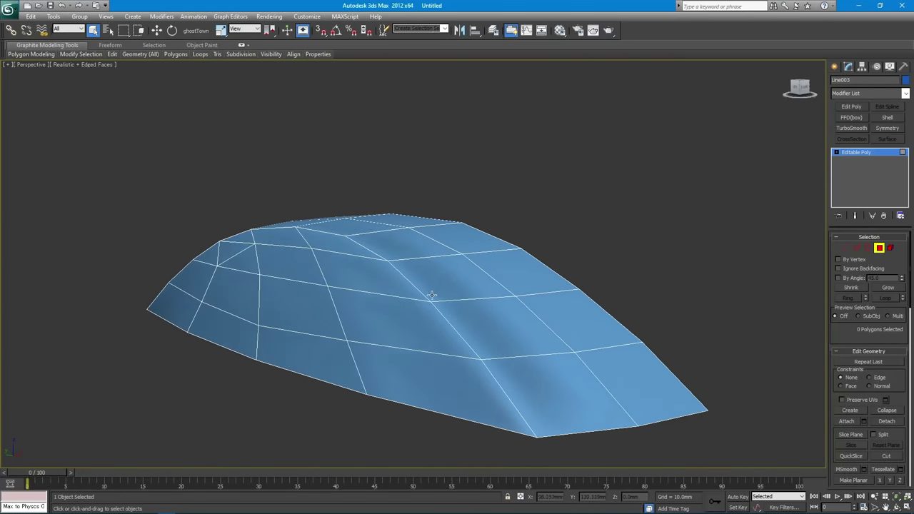
Step: Move Line003's pivot alone, without the object, to X 0.0 mm
click(859, 68)
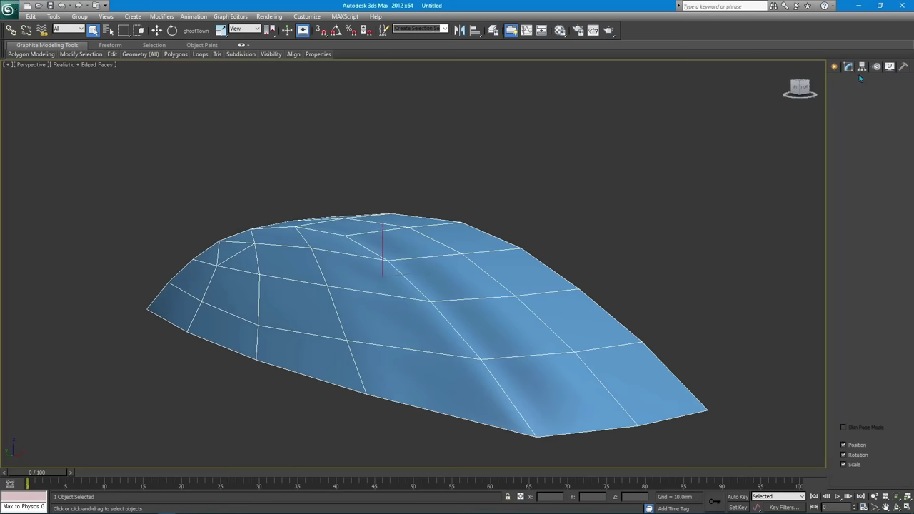
click(867, 126)
key(w)
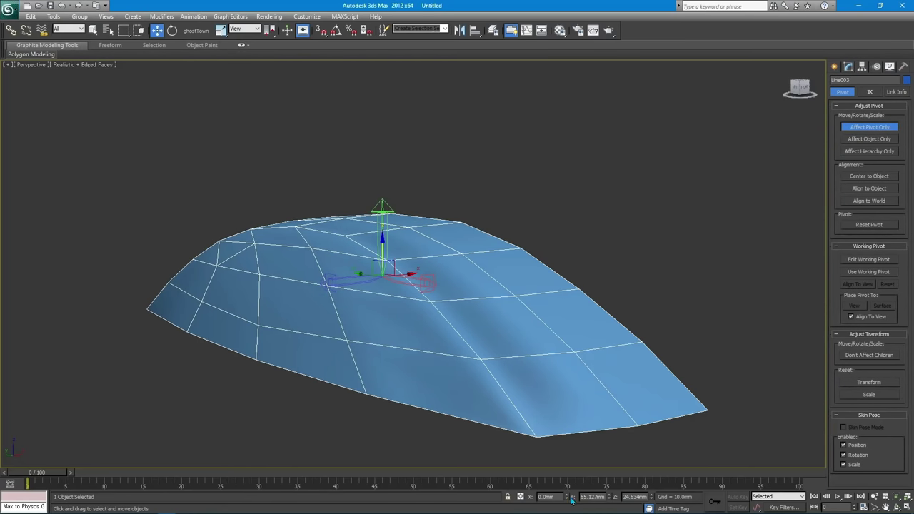
key(q)
Step: Deselect, browse the shapes and standard primitives, then reselect the half shell in the Modify panel
click(655, 209)
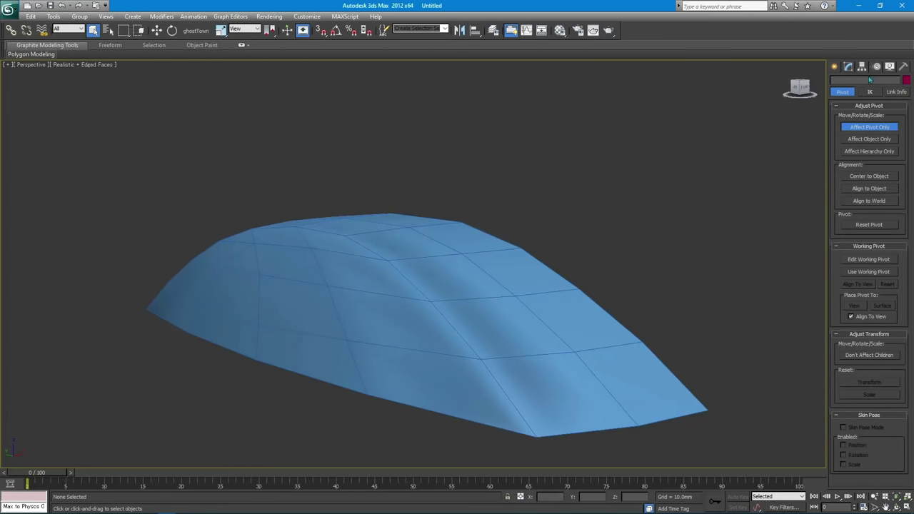
click(834, 66)
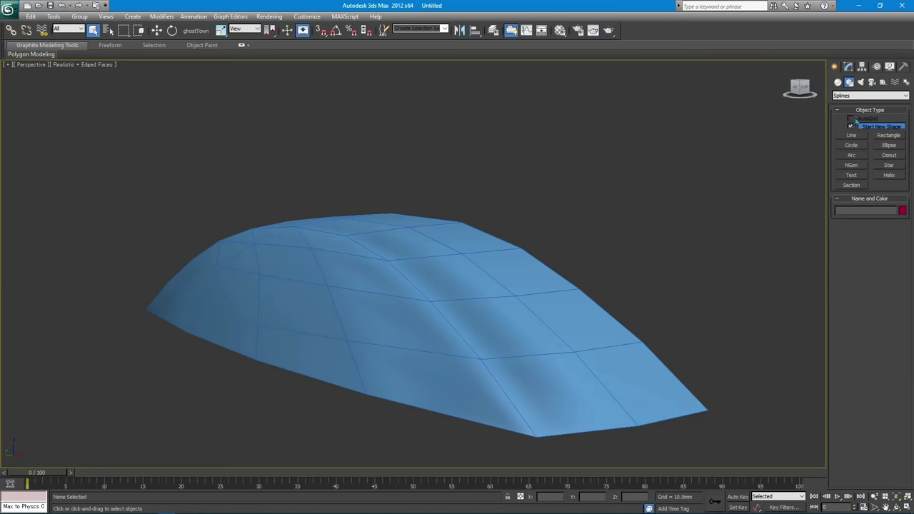
click(839, 83)
click(848, 66)
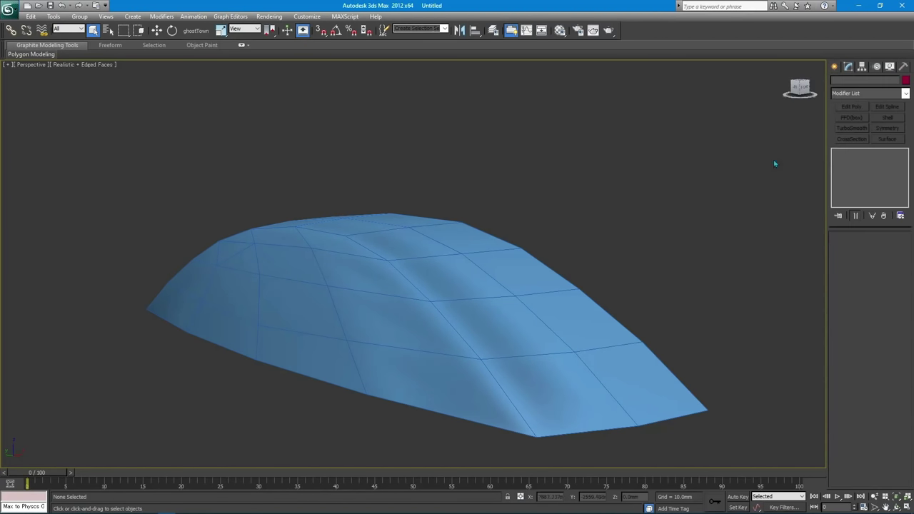
click(429, 259)
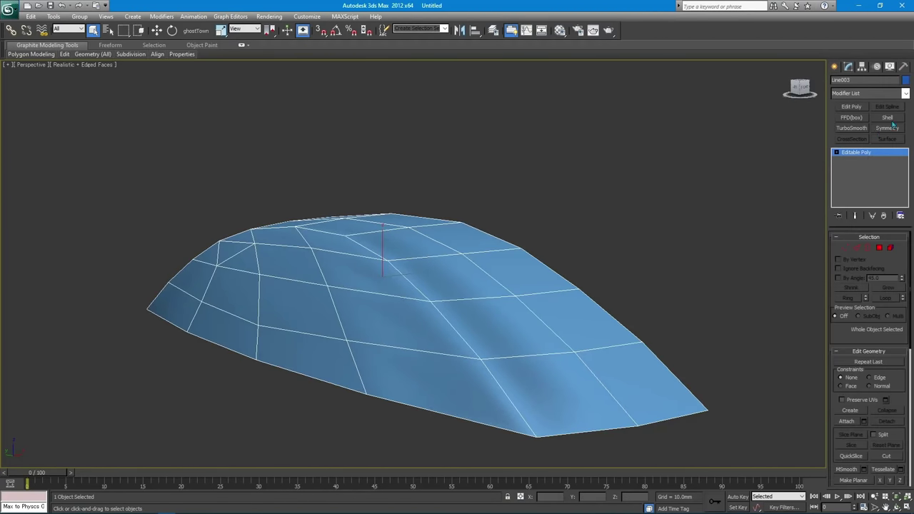
Step: Add a Symmetry modifier mirroring on the Z axis and select its Mirror gizmo in wireframe
click(904, 95)
scroll(867, 207, down, 10)
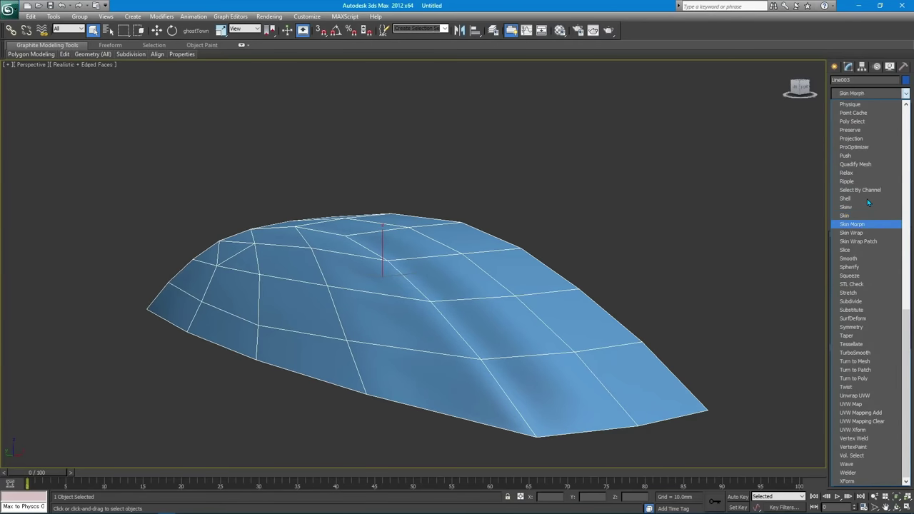
click(861, 328)
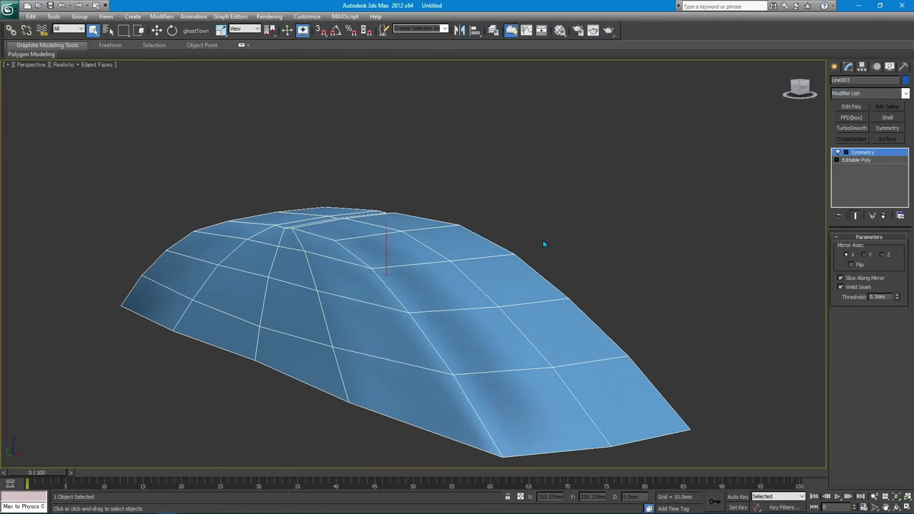
key(F3)
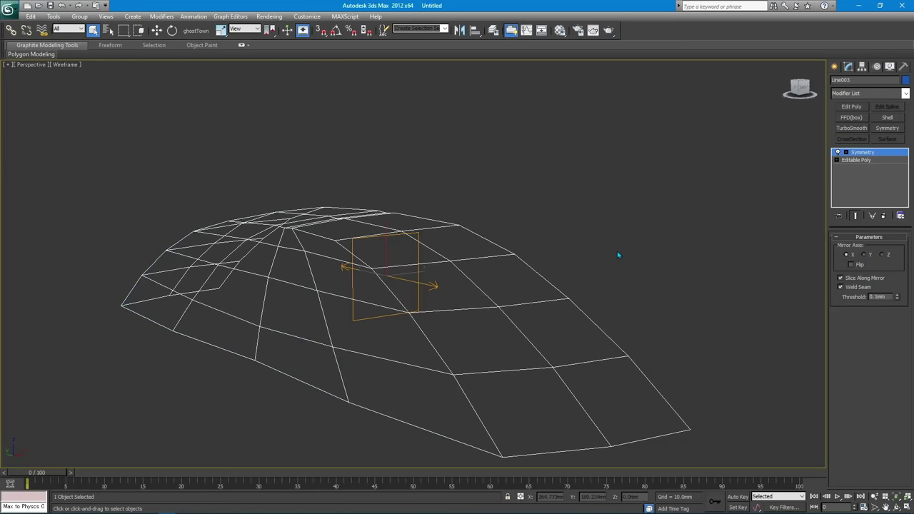
click(863, 254)
click(882, 255)
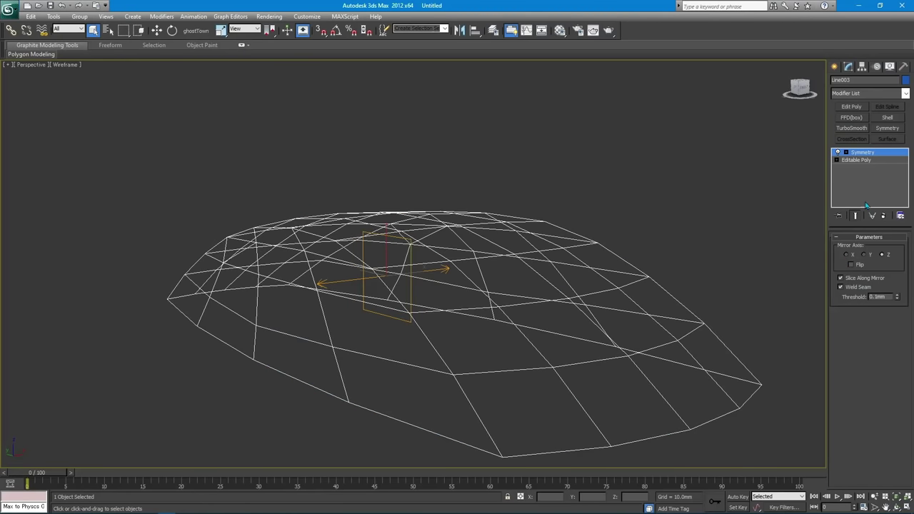
click(846, 152)
click(859, 160)
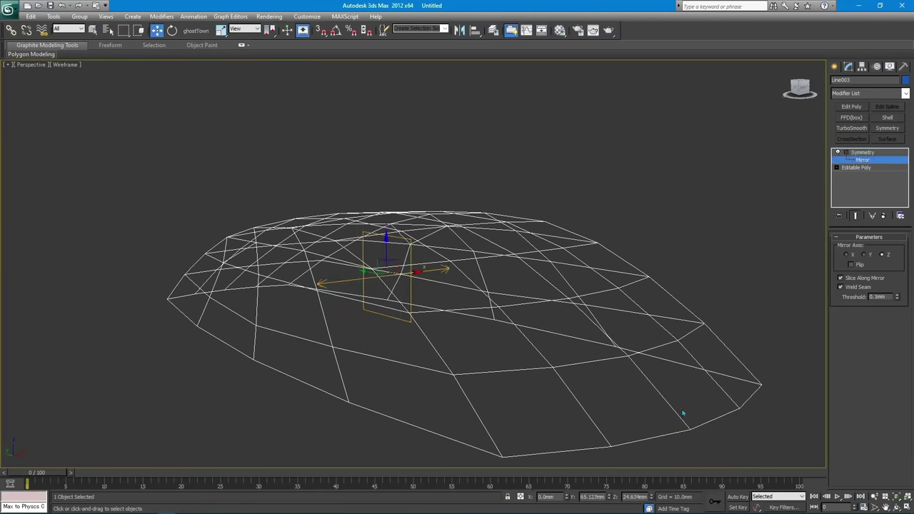
Step: Return to the shaded view with Edged Faces on and reselect the mirrored dome
click(833, 67)
key(q)
click(640, 174)
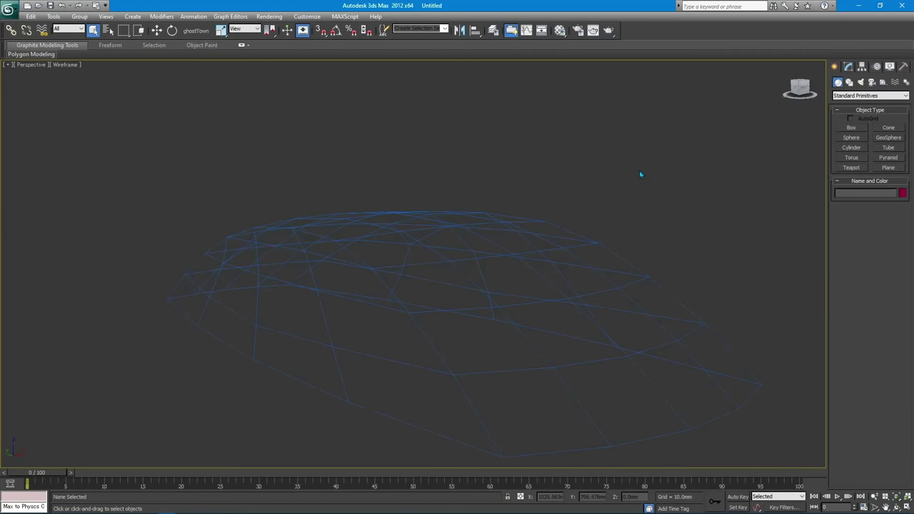
key(F3)
mouse_move(526, 231)
alt+middle_down()
mouse_move(429, 230)
mouse_move(389, 244)
mouse_move(475, 233)
mouse_move(667, 176)
alt+middle_up()
click(391, 244)
key(F4)
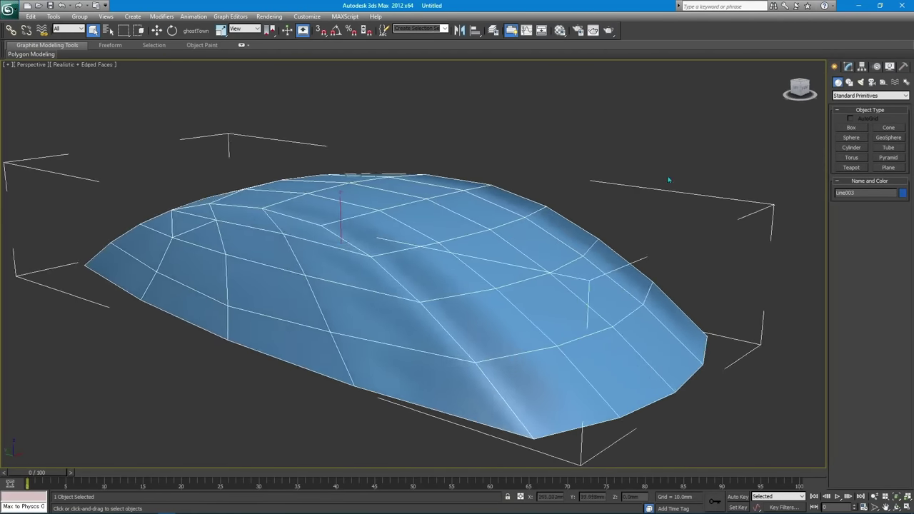
Step: In the Editable Poly, zoom over the dome and remove the edge loop across the top
click(848, 67)
click(837, 167)
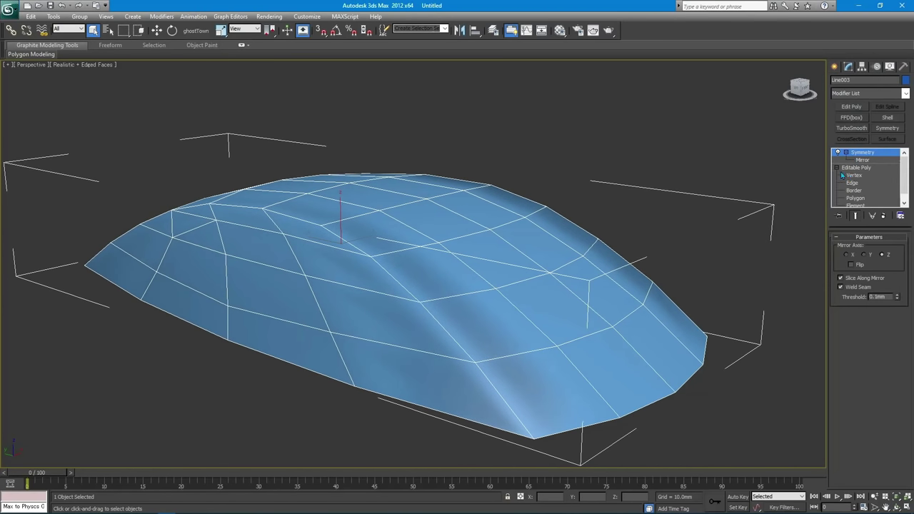
click(853, 174)
alt+middle_drag(596, 254, 348, 243)
scroll(349, 243, up, 3)
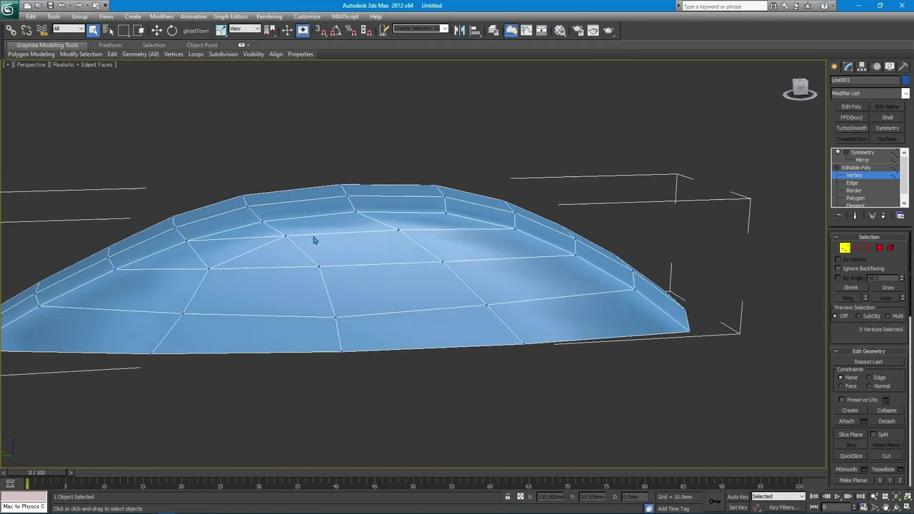
scroll(371, 238, up, 3)
alt+middle_drag(518, 241, 490, 248)
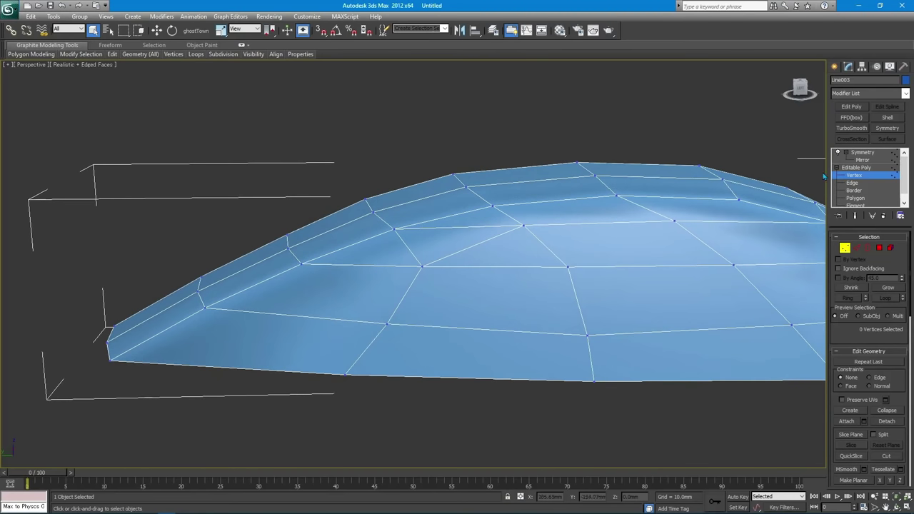
click(852, 183)
double_click(447, 250)
right_click(499, 248)
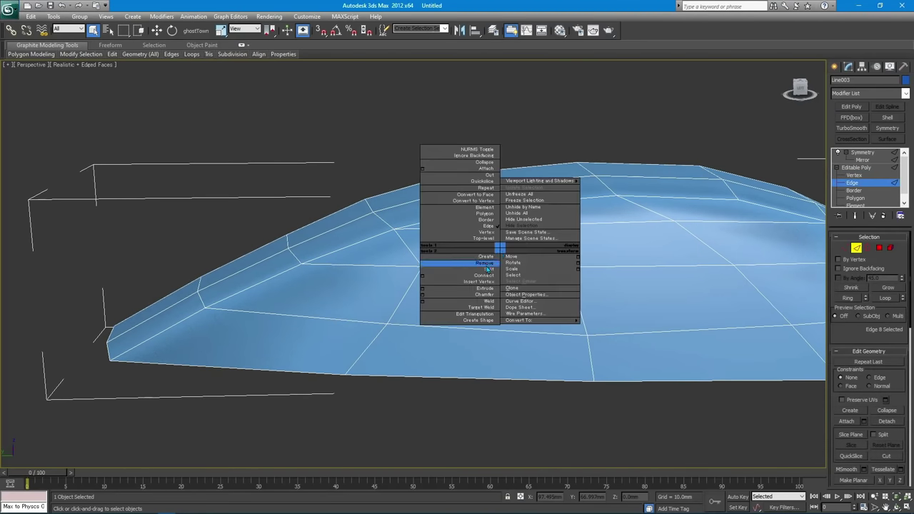
click(491, 263)
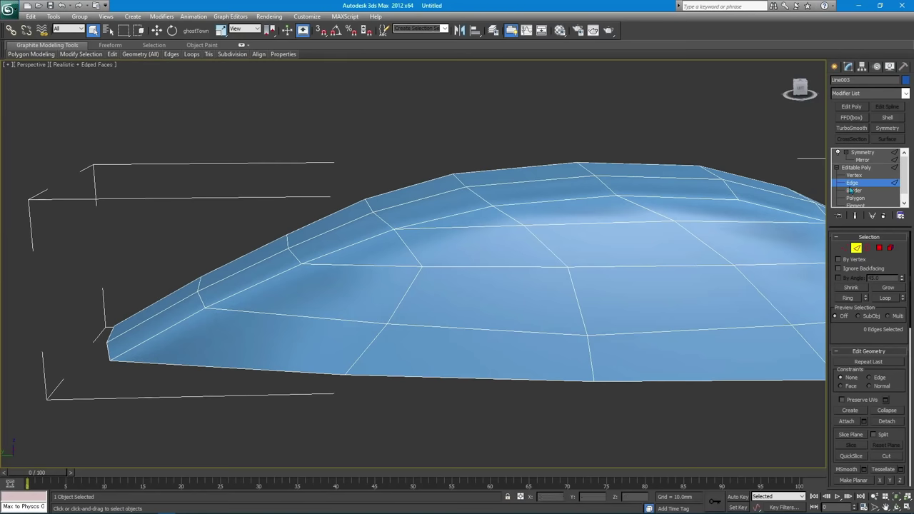
Step: Cut a new connecting edge between vertices, then remove the two extra edges
click(853, 175)
right_click(578, 222)
click(535, 221)
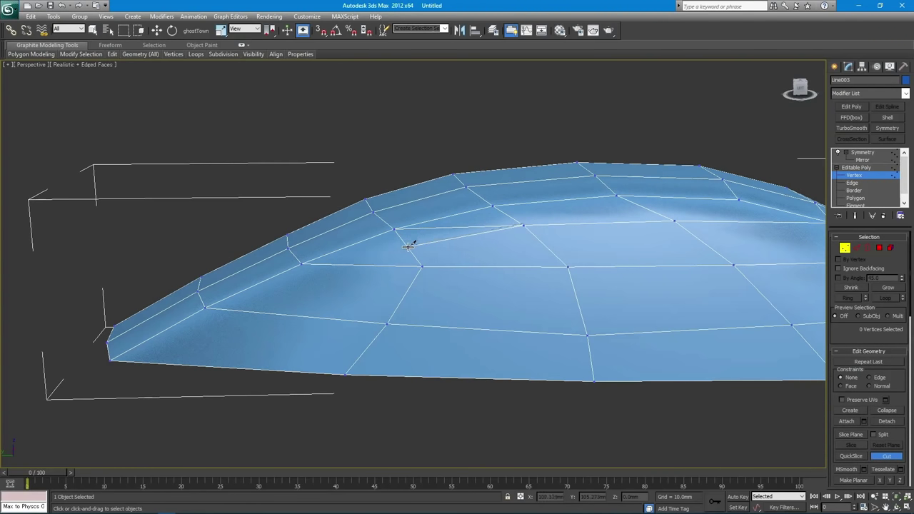
key(2)
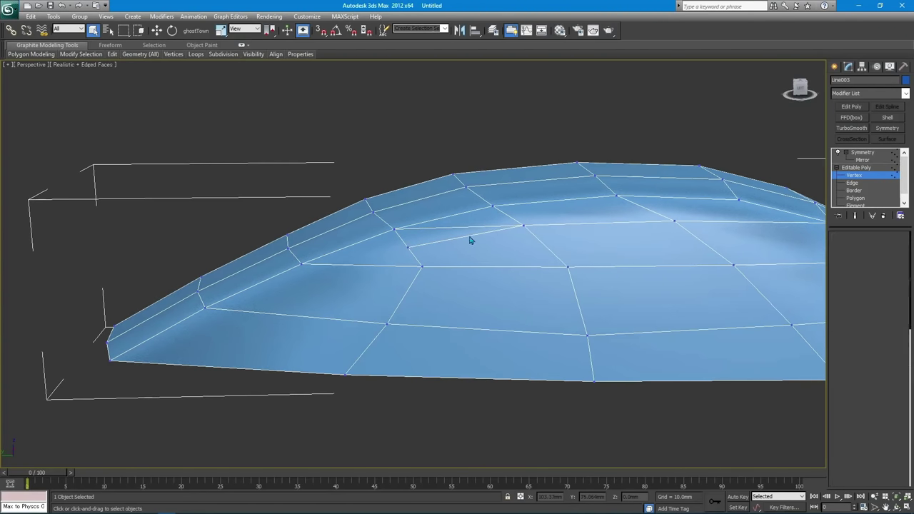
right_click(464, 226)
click(462, 242)
alt+middle_drag(463, 243, 416, 243)
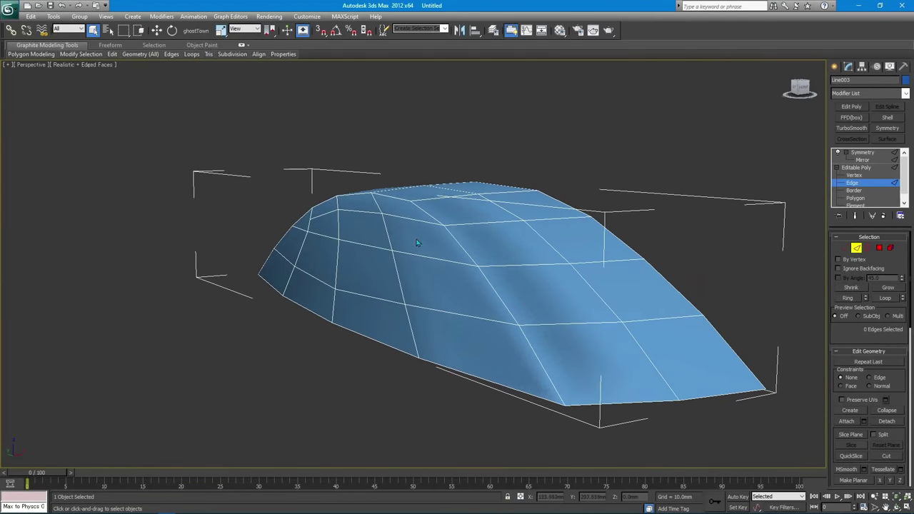
Step: Raise a left-side vertex slightly along Z with Edge constraint enabled
click(853, 175)
click(341, 294)
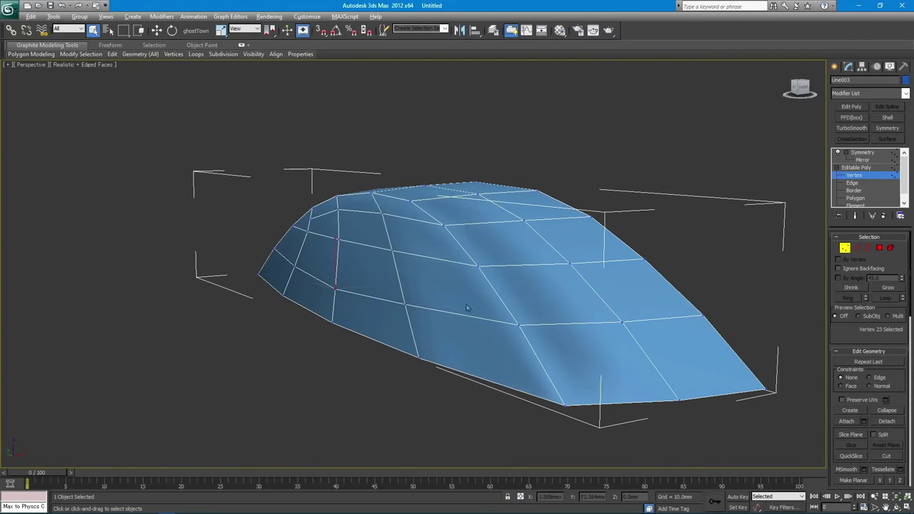
click(879, 379)
key(w)
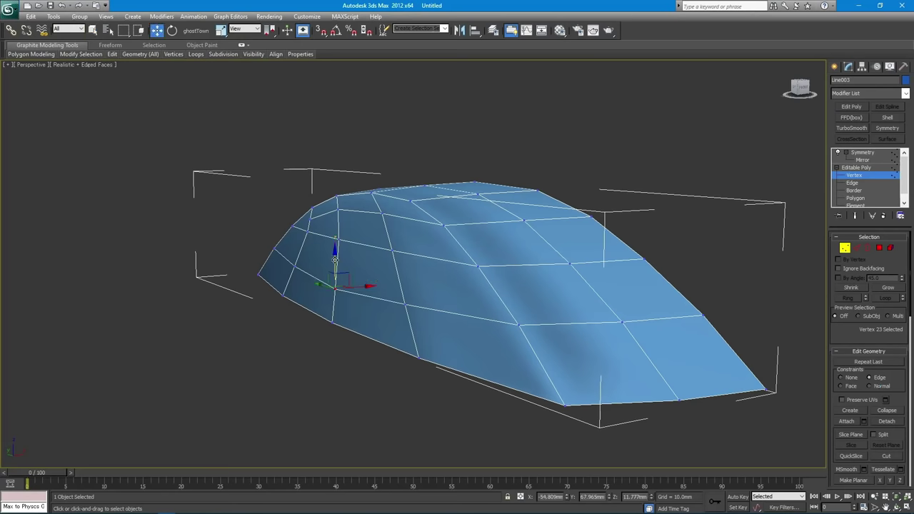
drag(335, 260, 340, 253)
key(q)
click(507, 268)
alt+middle_drag(506, 269, 444, 275)
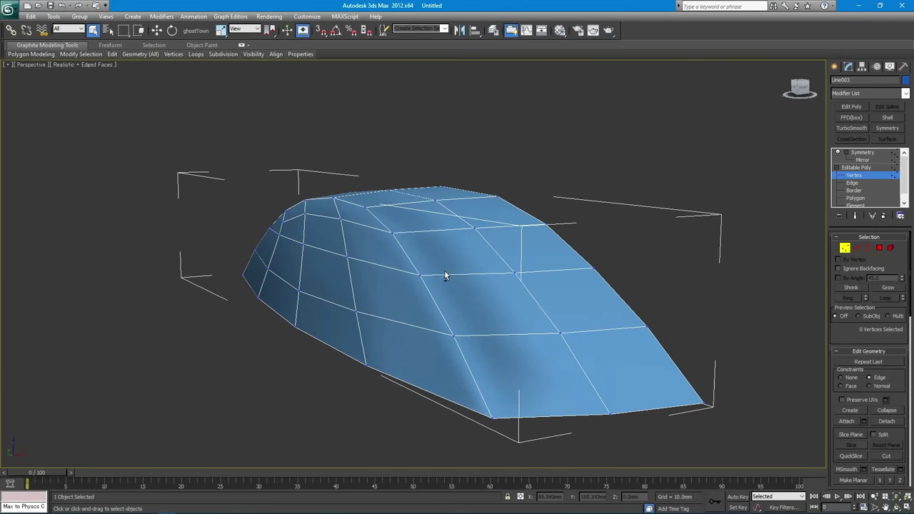
Step: Connect the bottom-front edge ring with a new loop slid -93 toward the side crease, then go back to Symmetry
click(853, 183)
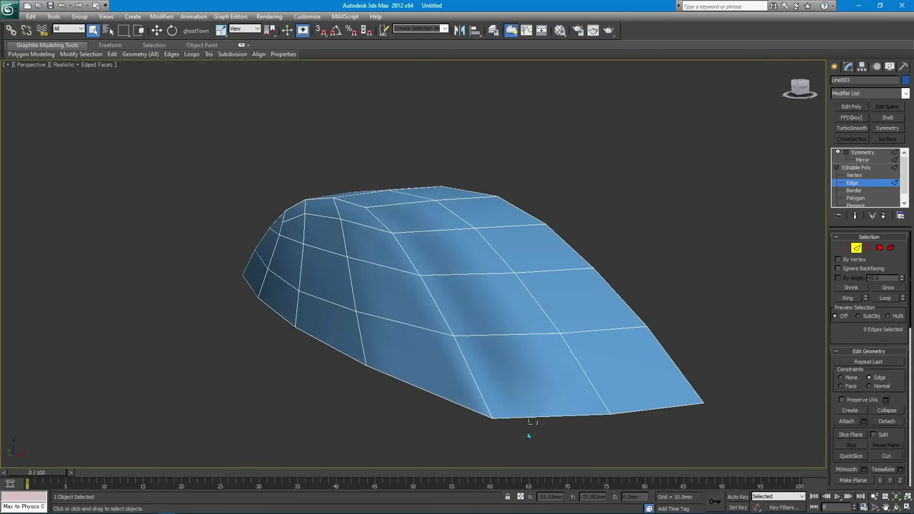
click(530, 422)
shift+click(499, 336)
right_click(474, 270)
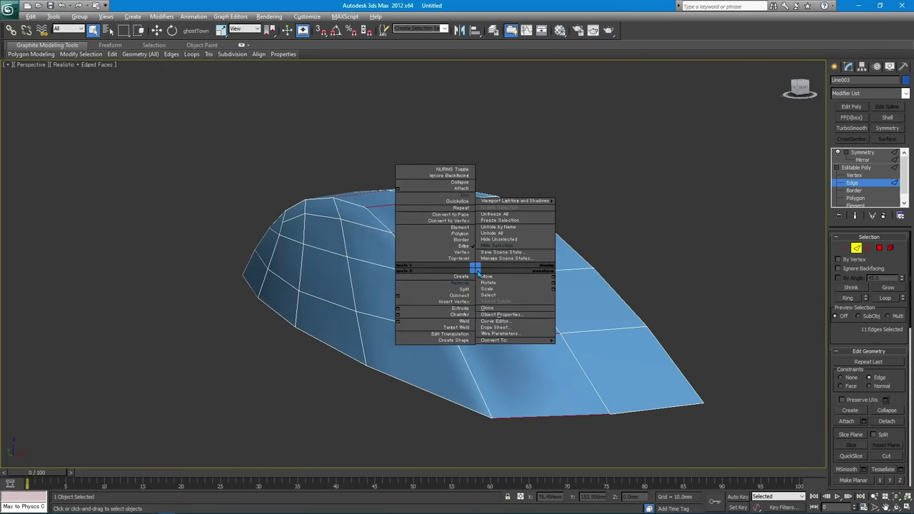
click(444, 318)
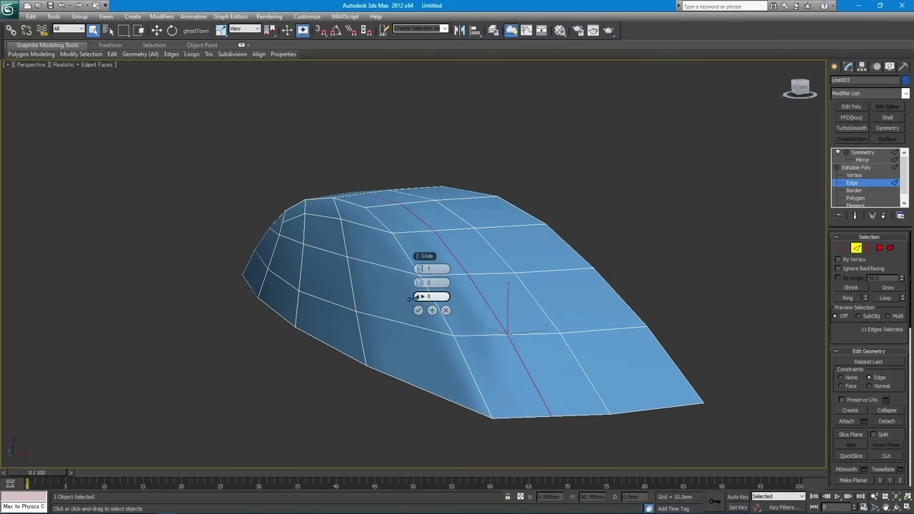
drag(415, 297, 243, 320)
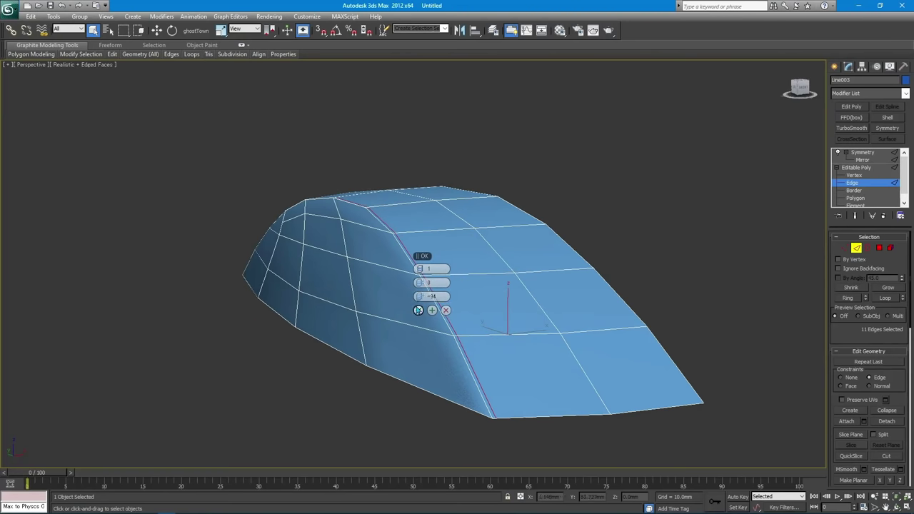
click(418, 309)
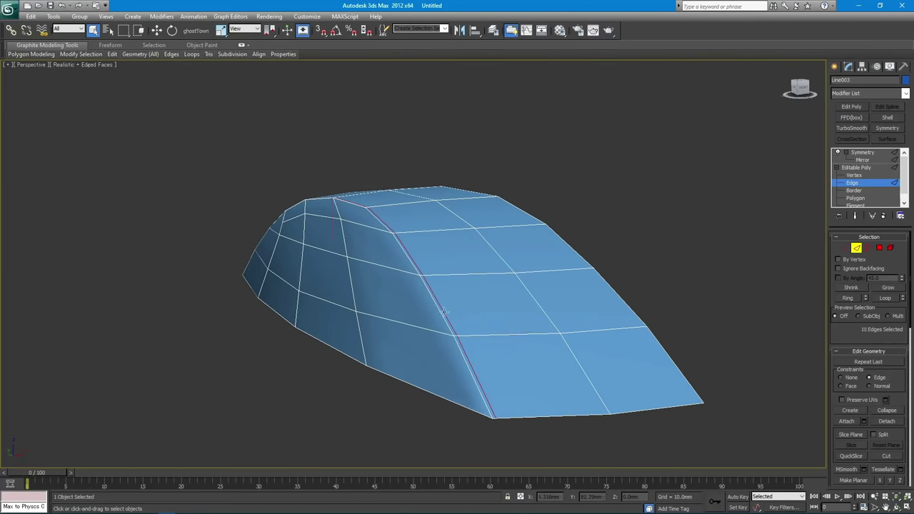
click(867, 155)
Step: Add TurboSmooth with raised iterations, hide edged faces and orbit to inspect the smooth shell
click(851, 129)
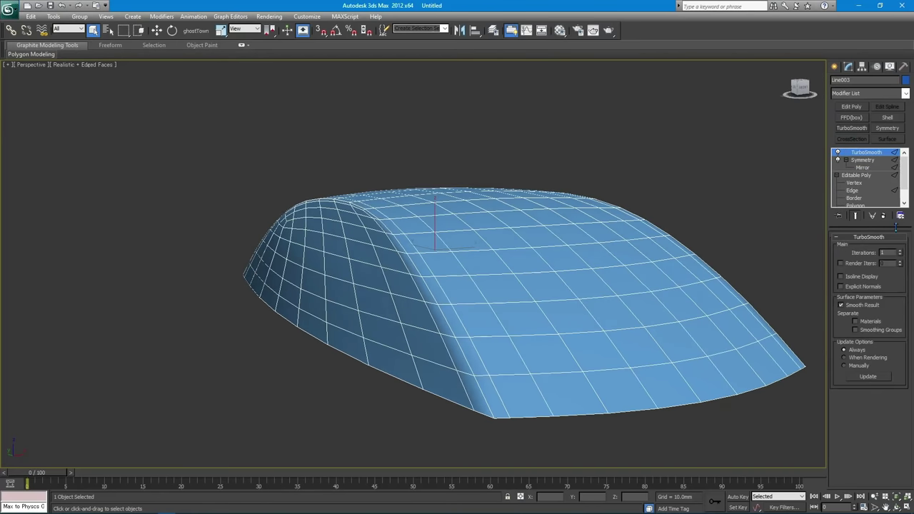
click(899, 251)
click(706, 201)
key(F4)
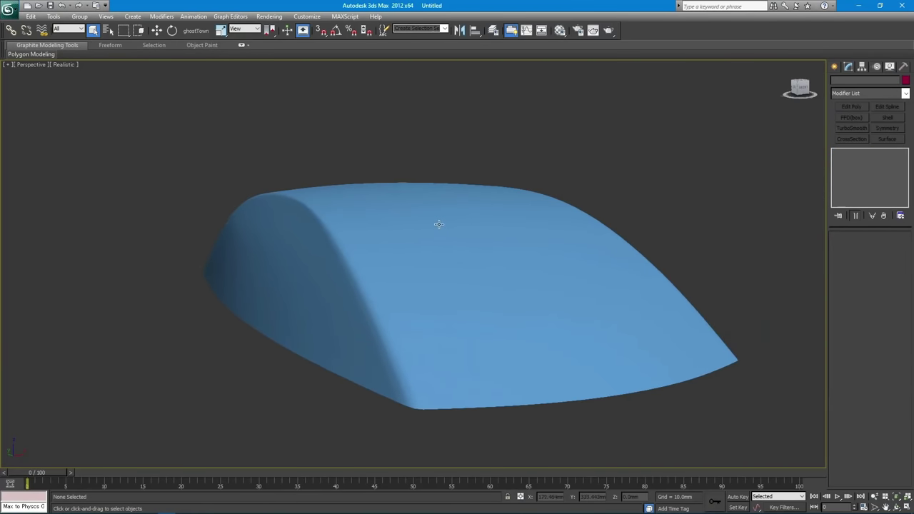
mouse_move(434, 222)
alt+middle_down()
mouse_move(510, 286)
mouse_move(470, 281)
mouse_move(484, 264)
mouse_move(467, 253)
mouse_move(486, 257)
alt+middle_up()
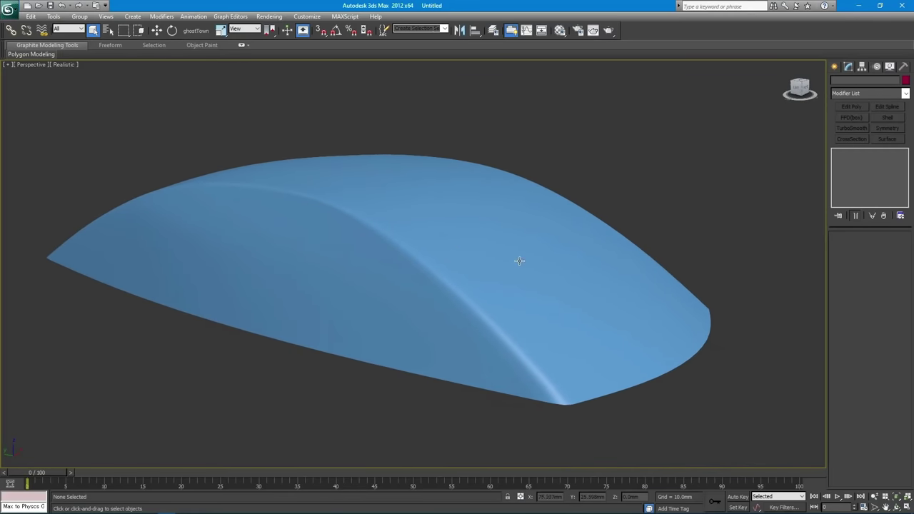